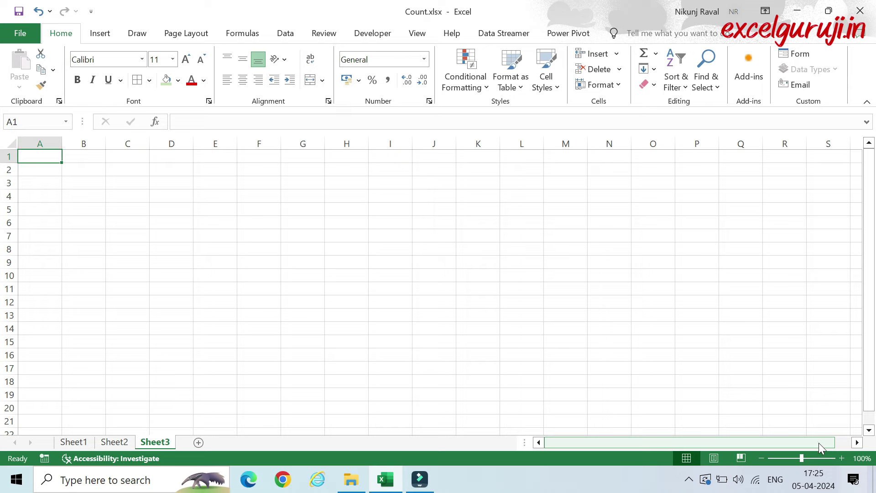
# Step: Switch to Sheet1 to show the VALUE list and the COUNT-family labels
pyautogui.click(73, 442)
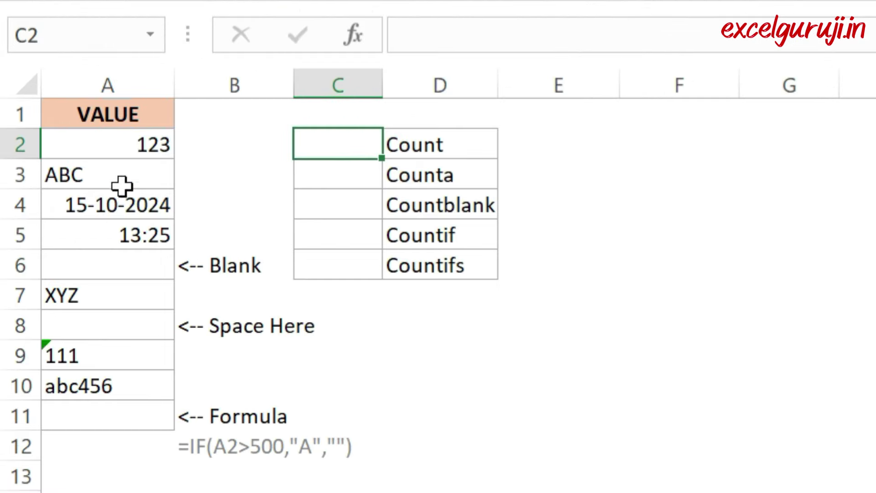
pyautogui.click(117, 147)
pyautogui.click(111, 184)
pyautogui.click(107, 209)
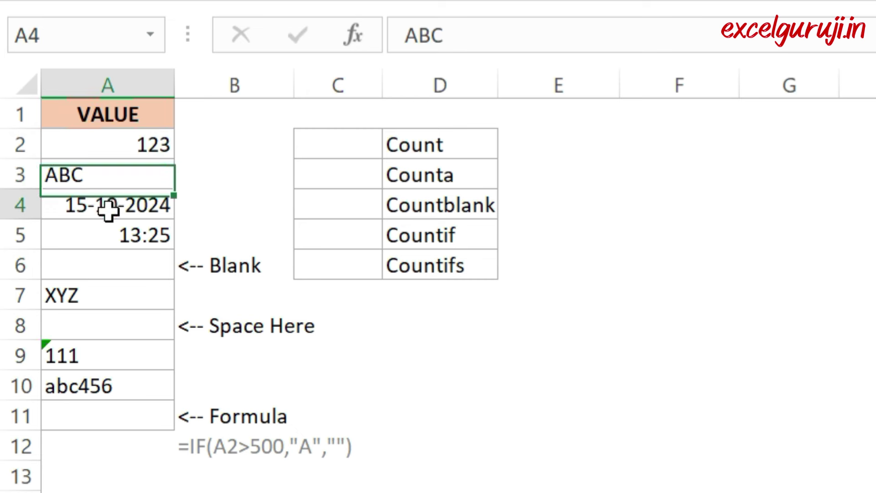
pyautogui.click(75, 234)
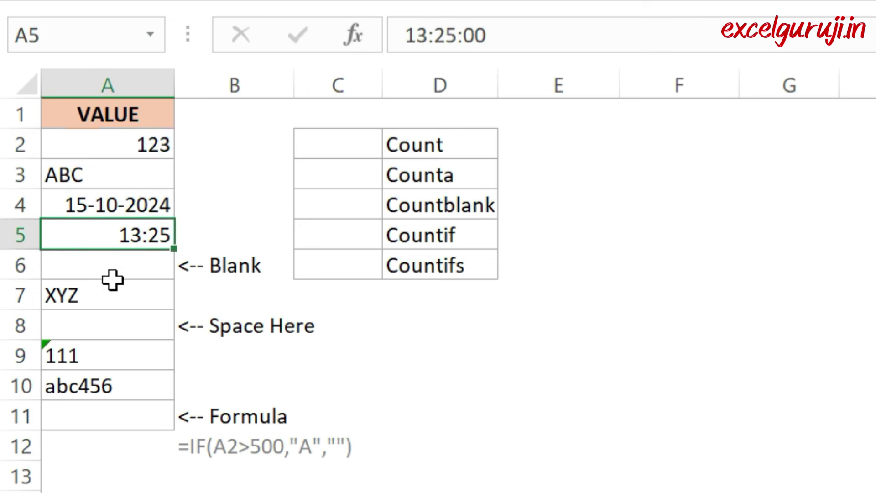
pyautogui.click(116, 325)
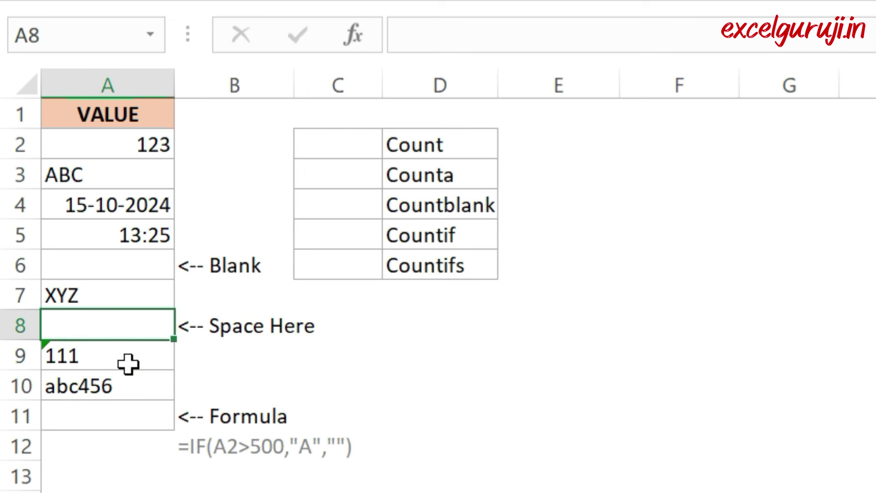
pyautogui.click(96, 357)
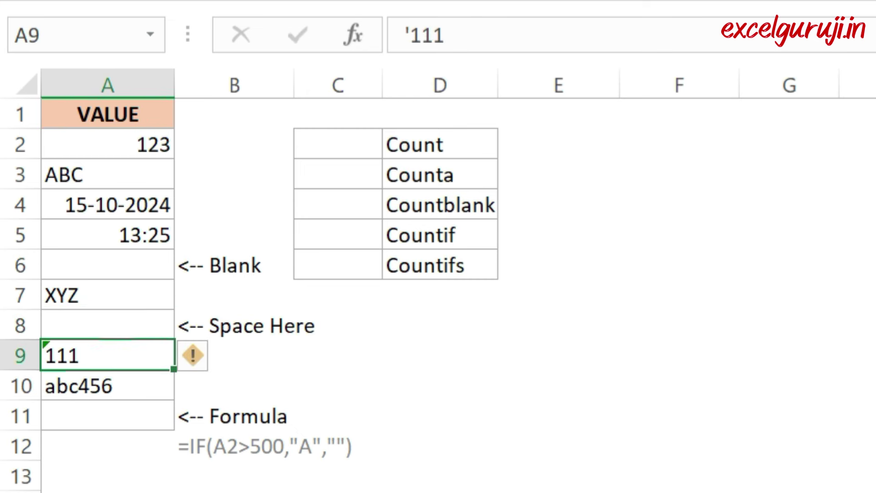
pyautogui.click(119, 413)
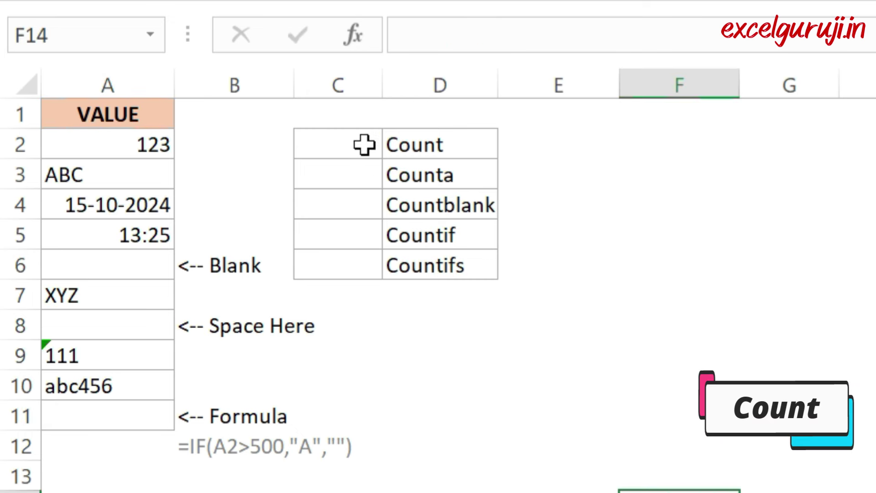
pyautogui.click(364, 145)
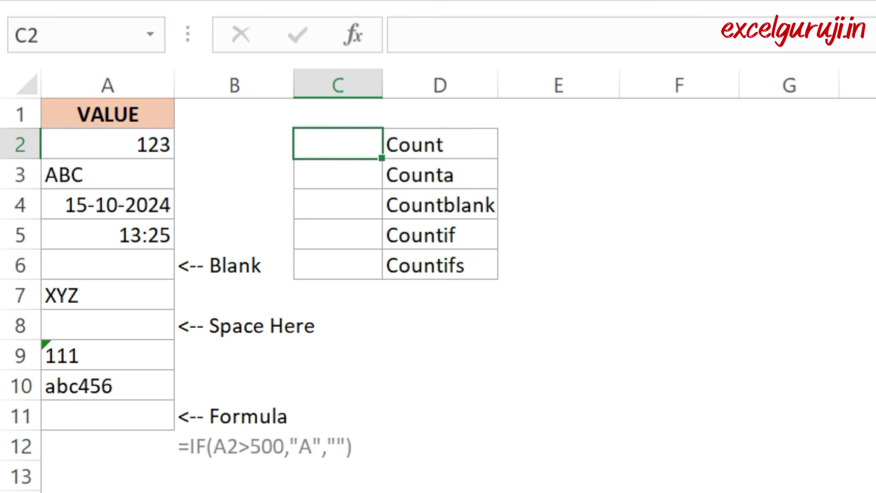
# Step: Enter =COUNT(A2:A11) in C2, which returns 3
pyautogui.write('=')
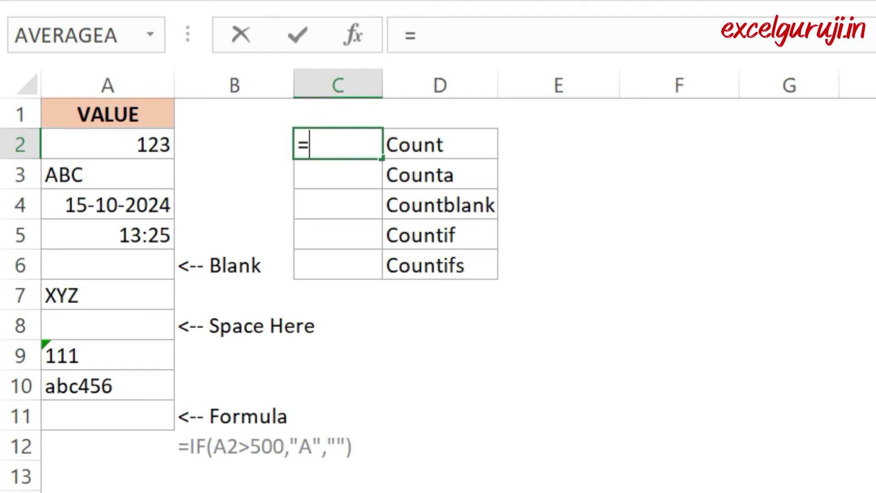
pyautogui.write('Coun')
pyautogui.press('Tab')
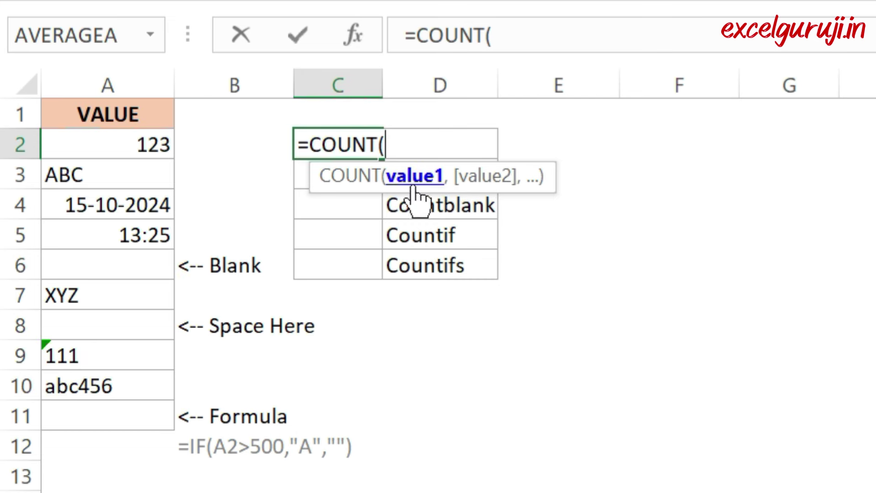
pyautogui.moveTo(123, 148); pyautogui.dragTo(84, 415)
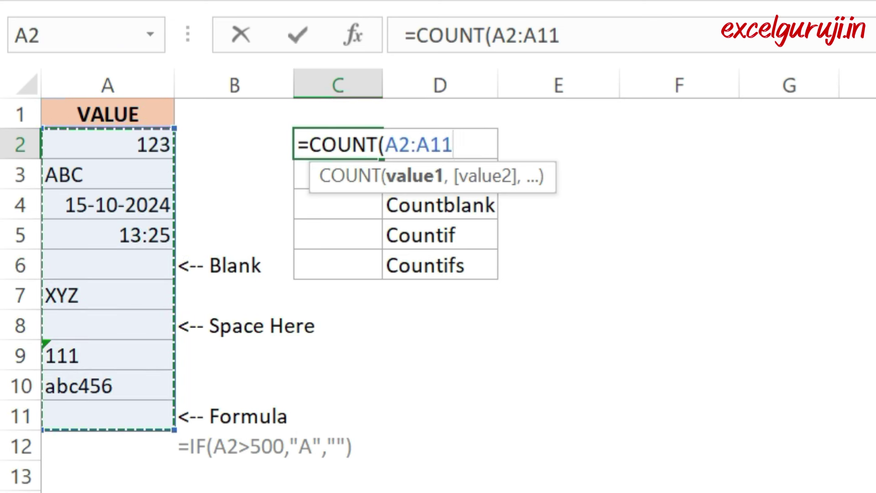
pyautogui.write(',')
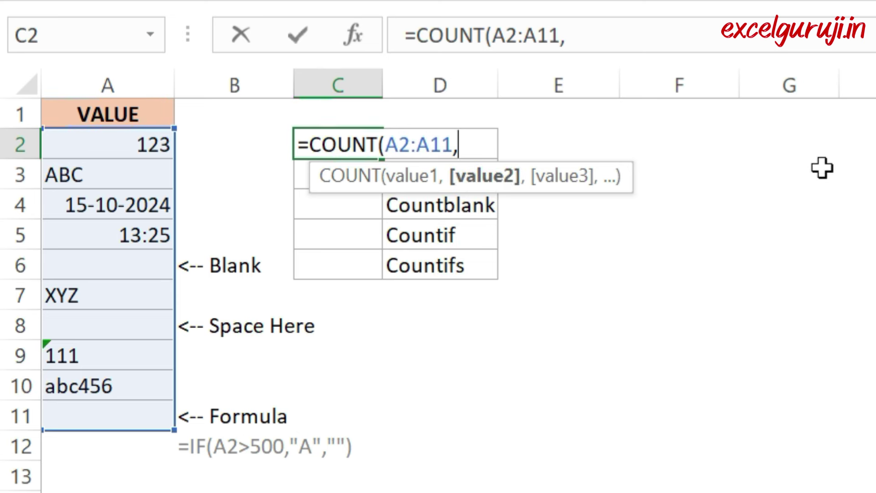
pyautogui.press('BackSpace')
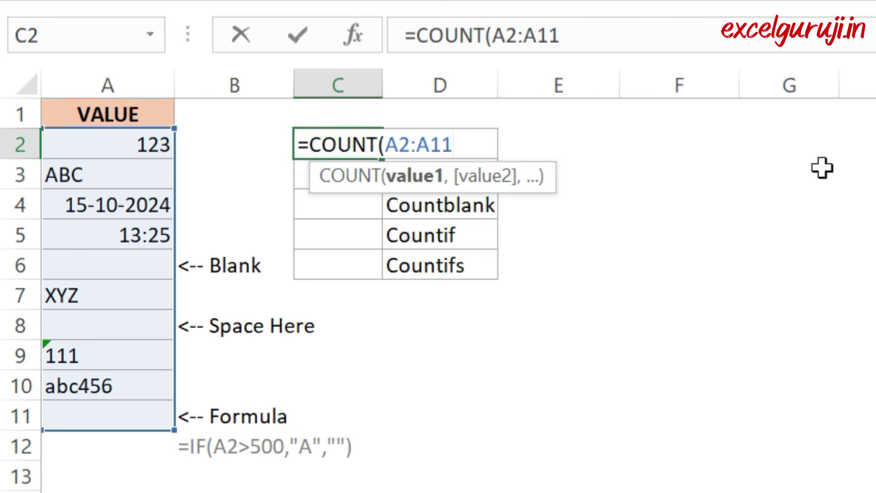
pyautogui.write(')')
pyautogui.press('Return')
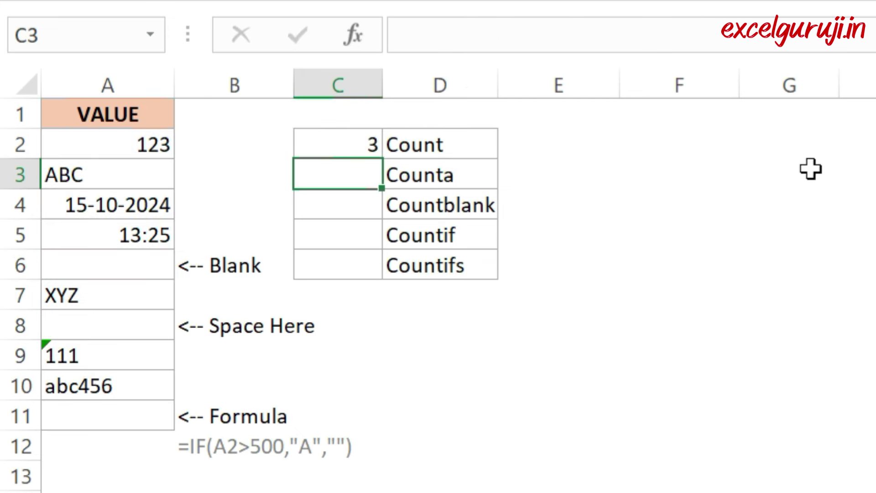
pyautogui.click(346, 147)
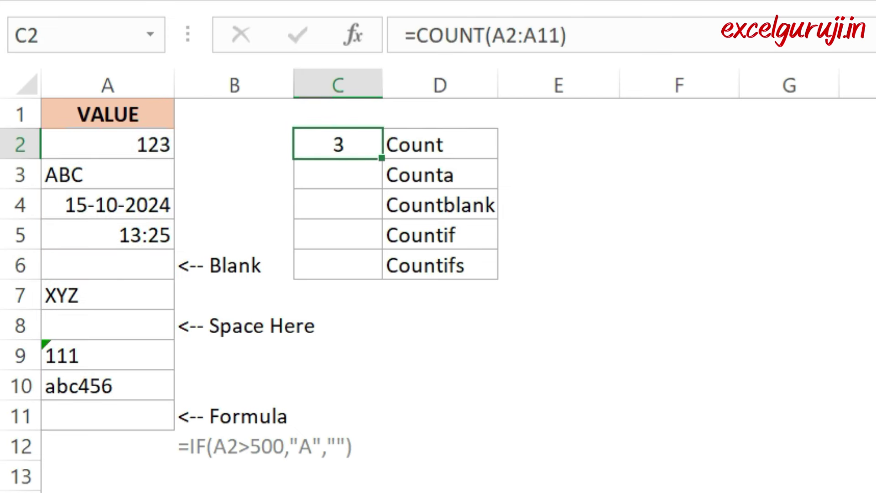
# Step: Pick out the three numeric cells COUNT counts: A2 (123), A4 (date) and A5 (time)
pyautogui.click(110, 145)
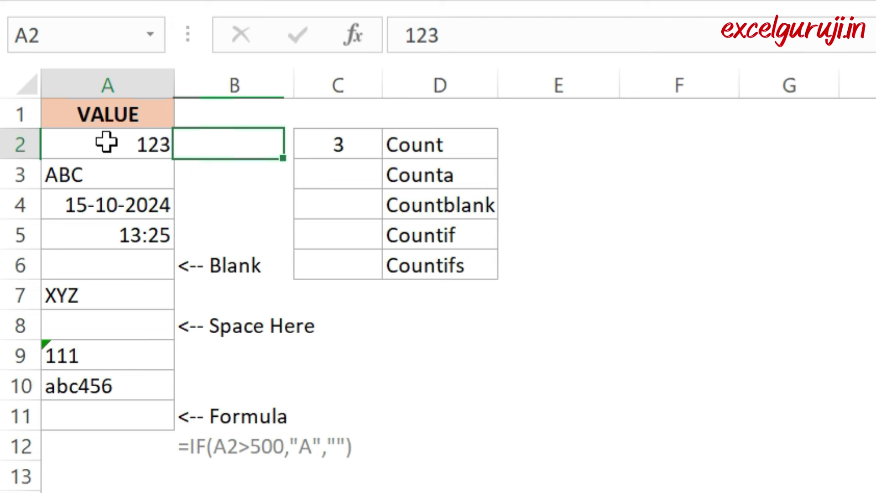
pyautogui.keyDown('ctrl'); pyautogui.click(127, 210); pyautogui.keyUp('ctrl')
pyautogui.keyDown('ctrl'); pyautogui.click(132, 234); pyautogui.keyUp('ctrl')
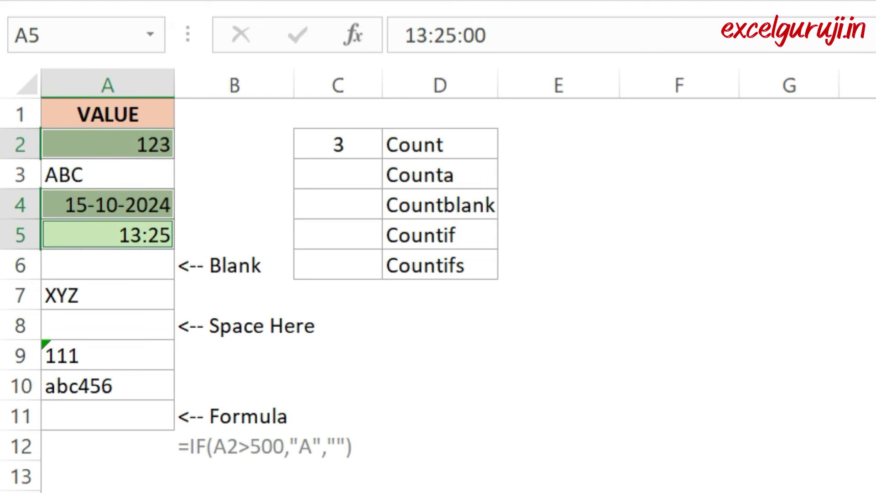
pyautogui.click(860, 354)
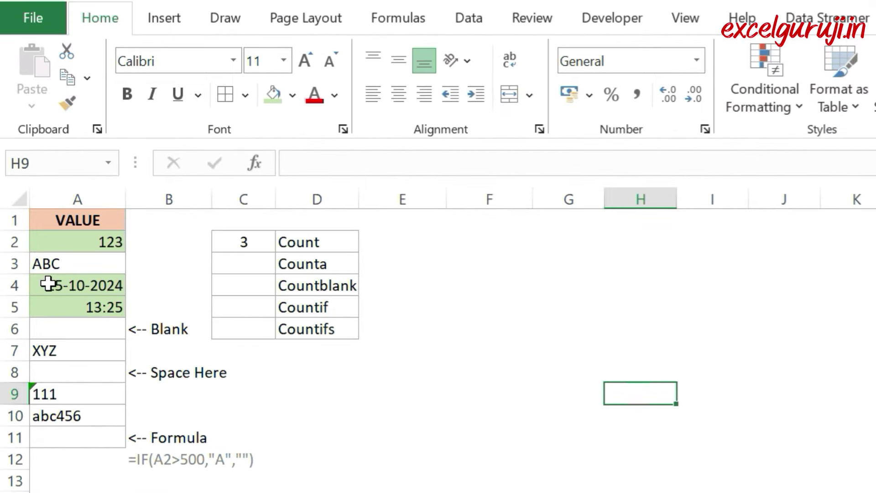
pyautogui.click(48, 283)
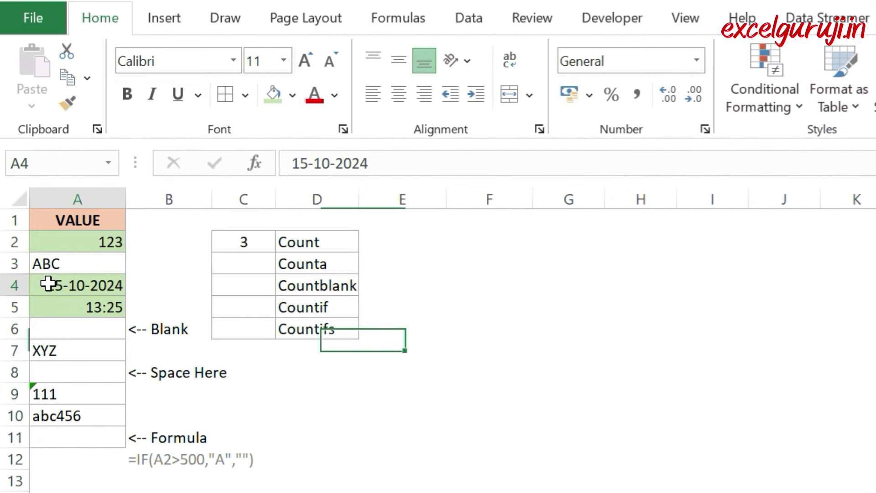
pyautogui.click(697, 60)
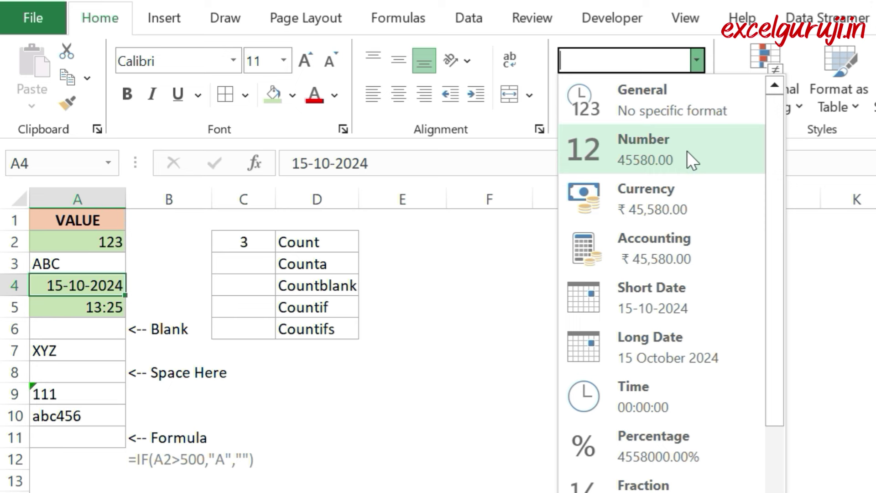
pyautogui.click(63, 305)
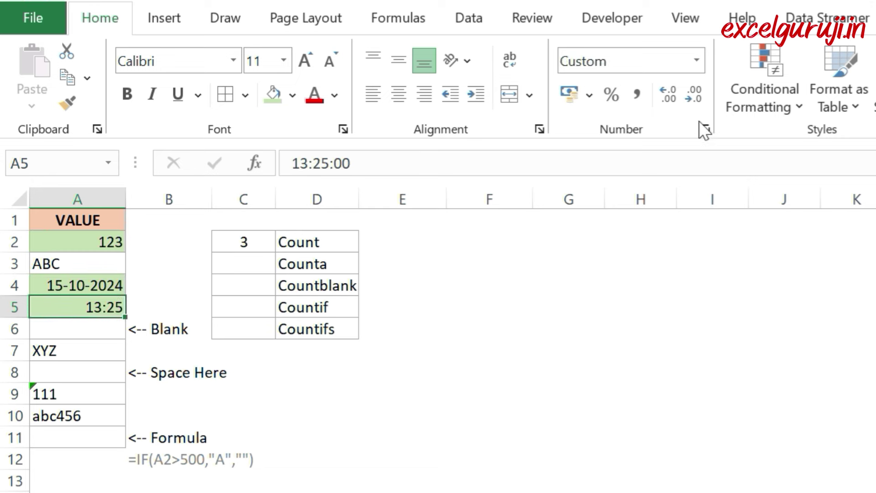
pyautogui.click(696, 60)
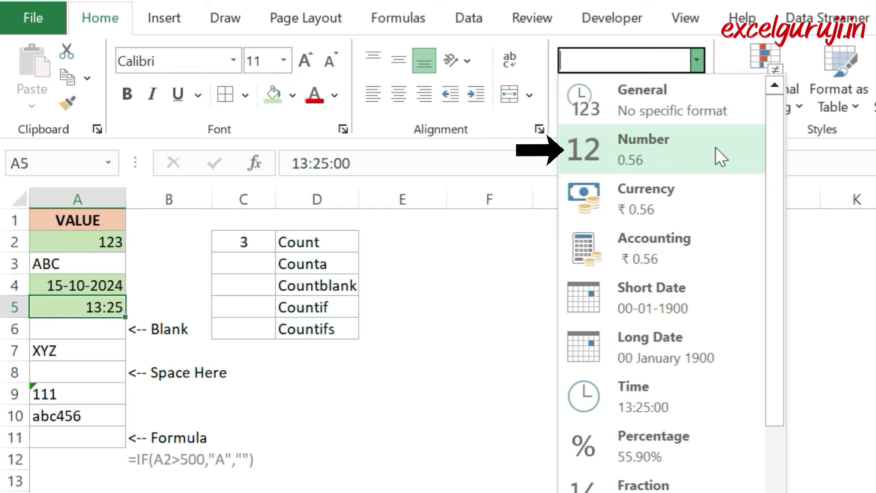
pyautogui.click(127, 413)
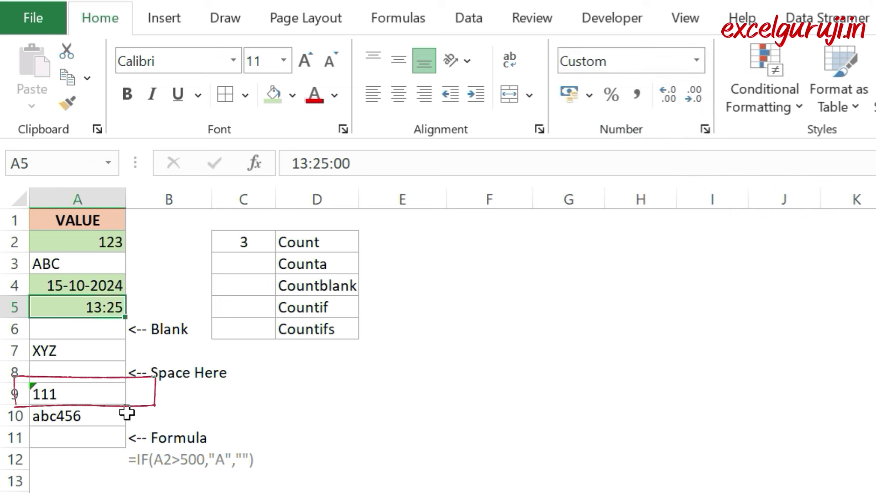
pyautogui.click(83, 392)
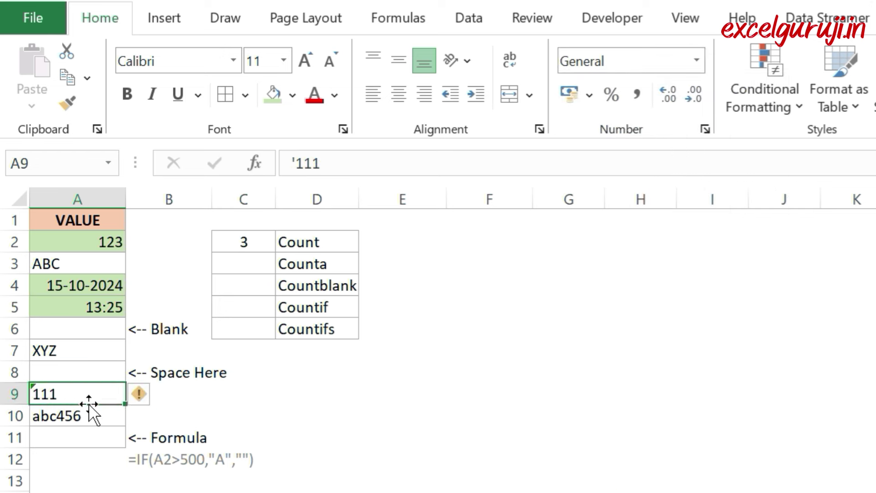
pyautogui.click(856, 490)
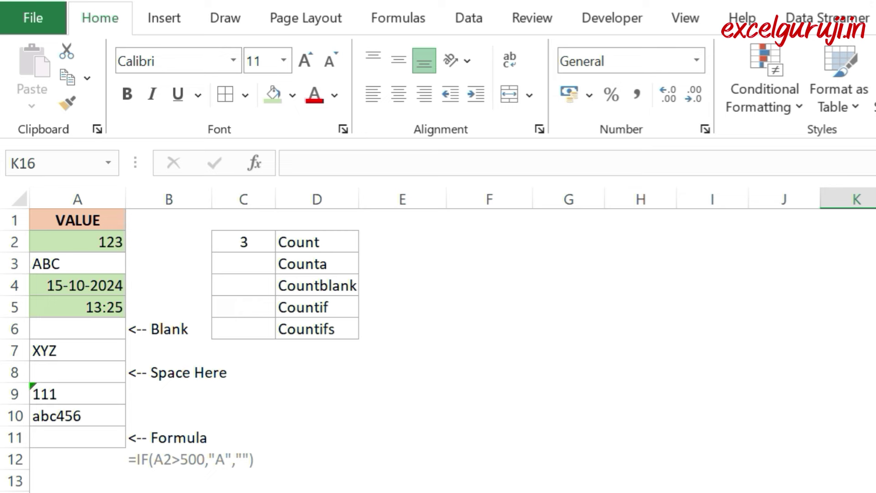
pyautogui.click(874, 492)
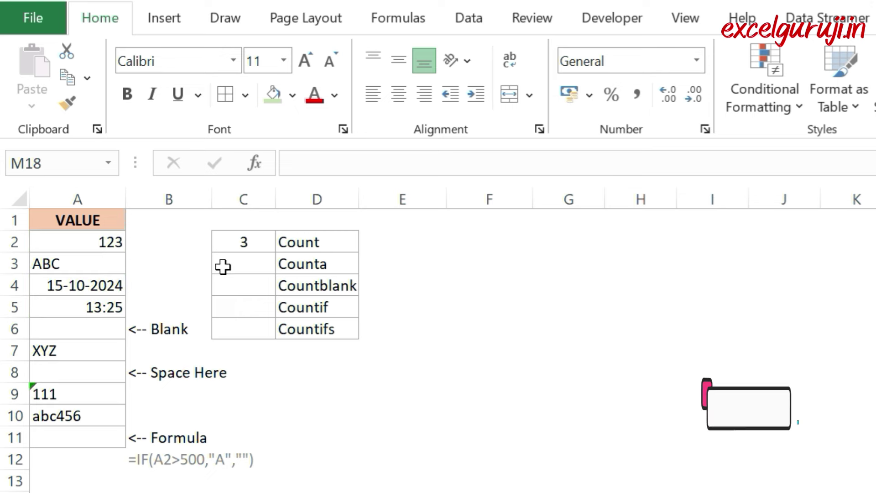
# Step: Enter =COUNTA(A2:A11) in C3 beside the Counta label, returning 9
pyautogui.click(244, 263)
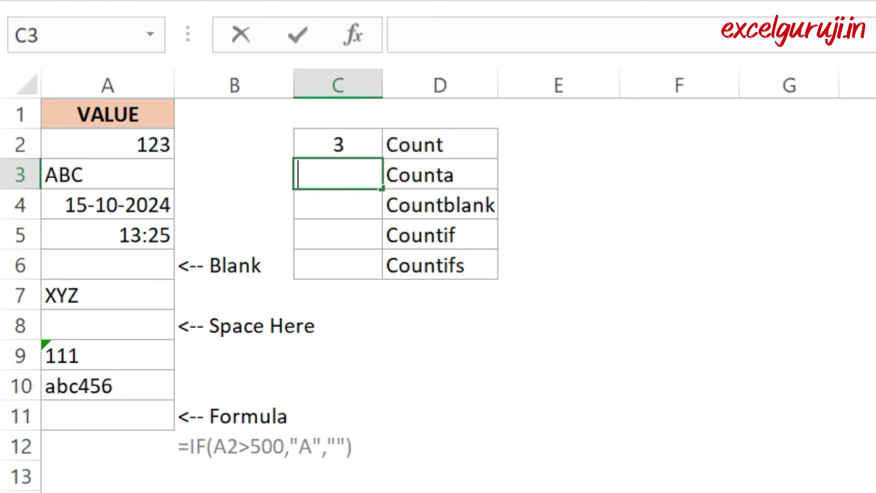
pyautogui.write('=coun')
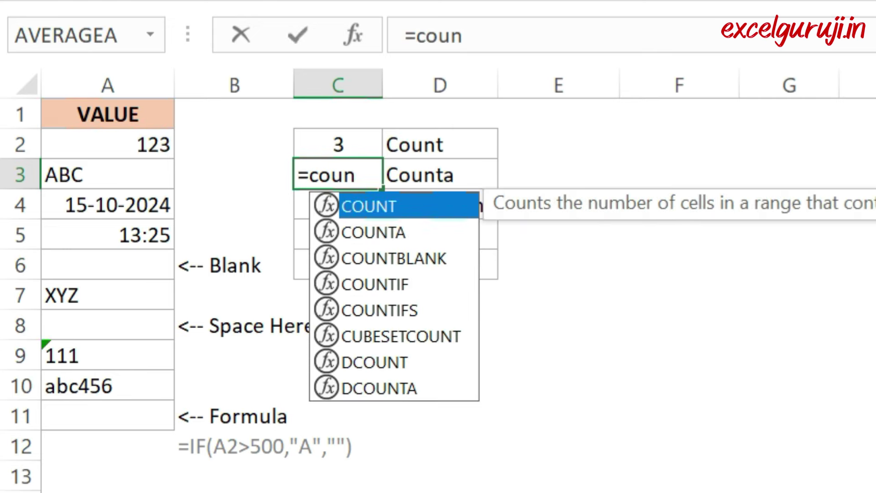
pyautogui.press('Down')
pyautogui.press('Tab')
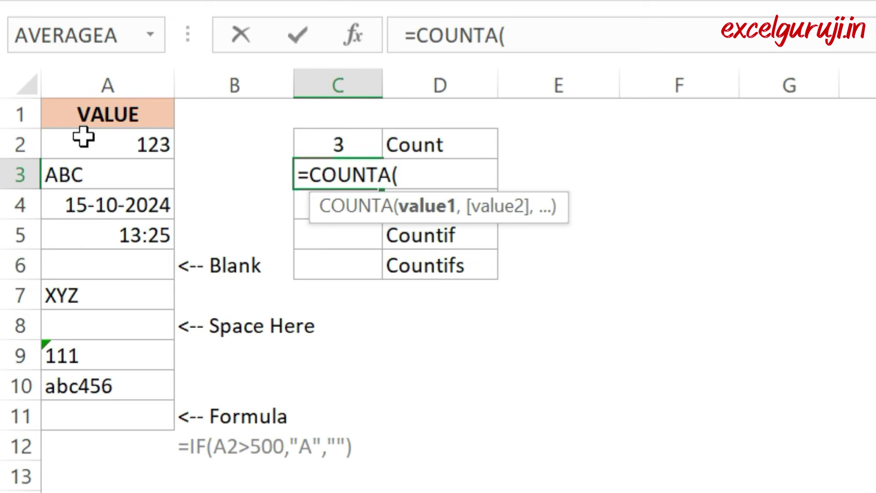
pyautogui.moveTo(87, 142); pyautogui.dragTo(85, 408)
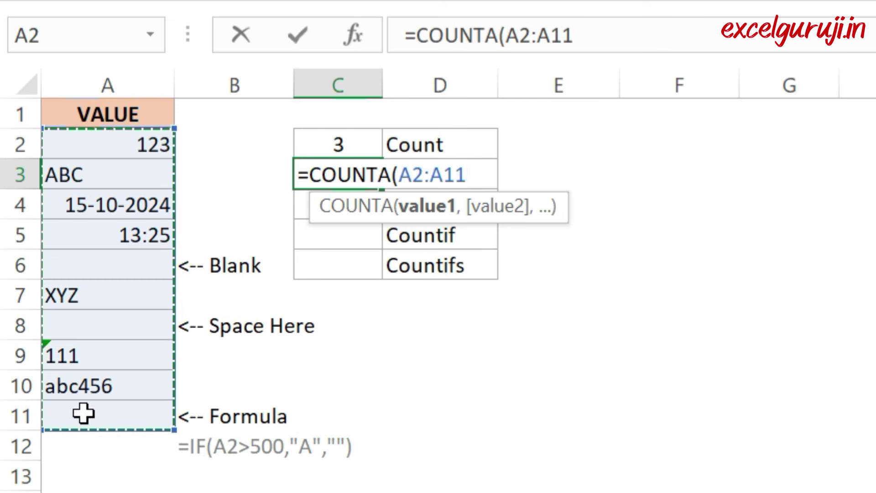
pyautogui.write(')')
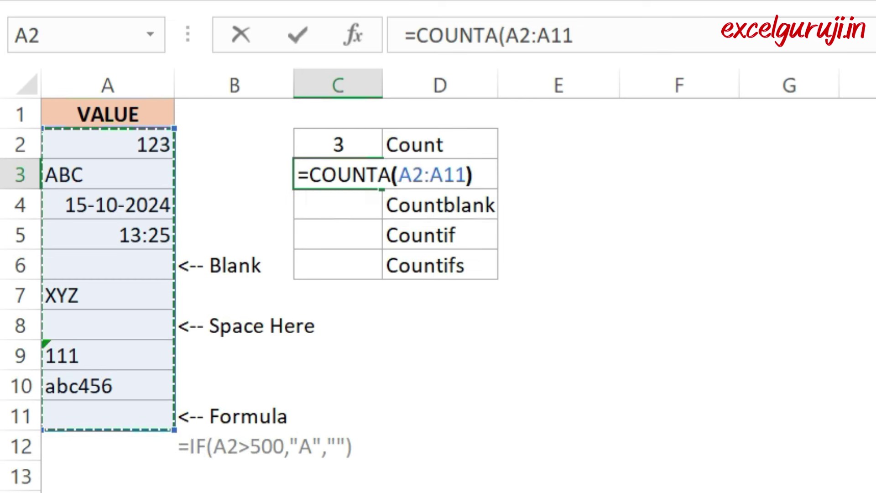
pyautogui.press('Return')
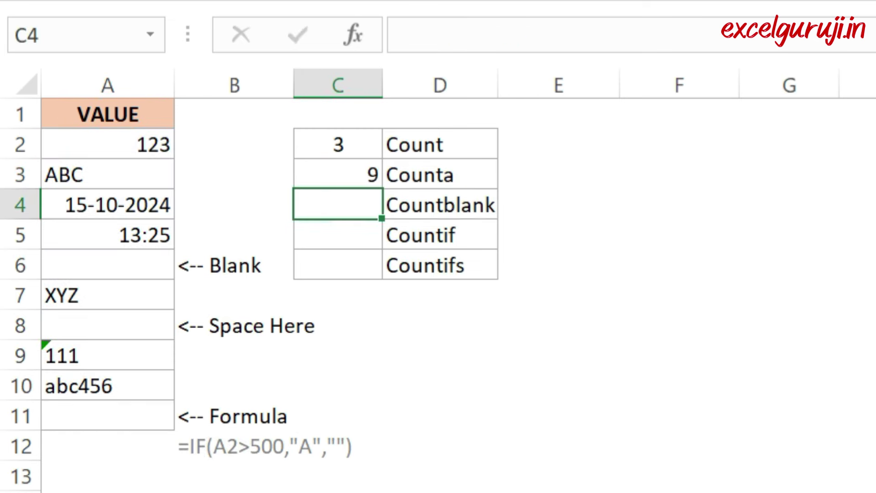
pyautogui.click(346, 172)
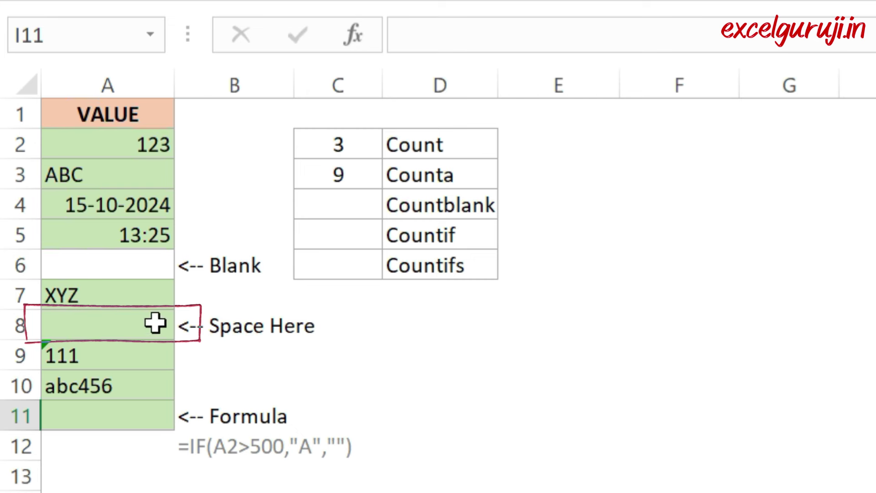
pyautogui.click(127, 416)
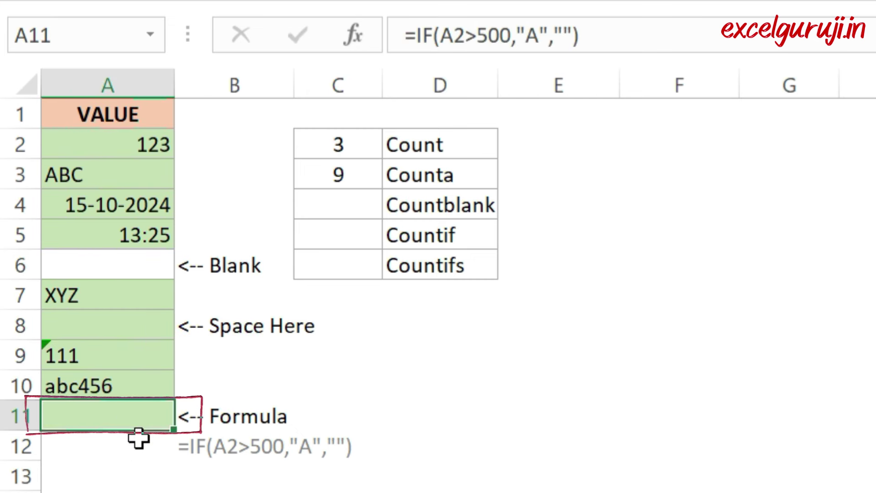
pyautogui.click(679, 490)
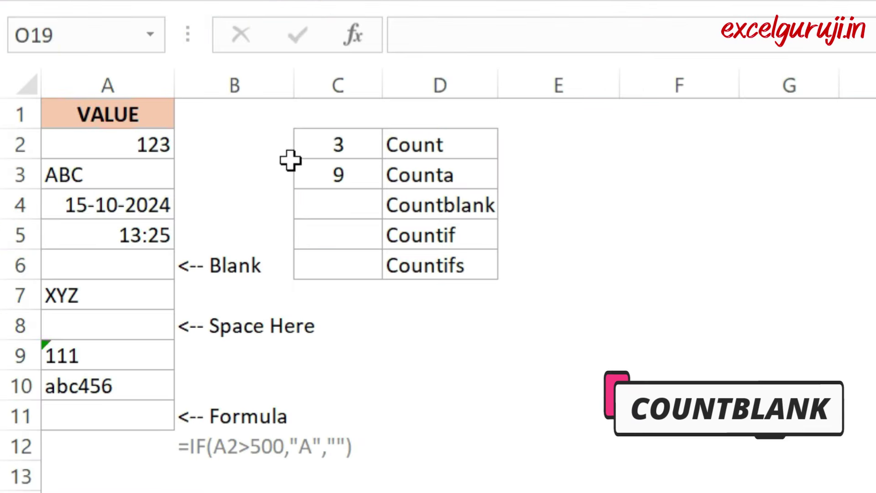
# Step: Enter =COUNTBLANK(A2:A11) in C4 returning 2, then select the blank cells A6 and A11
pyautogui.click(333, 203)
pyautogui.write('=')
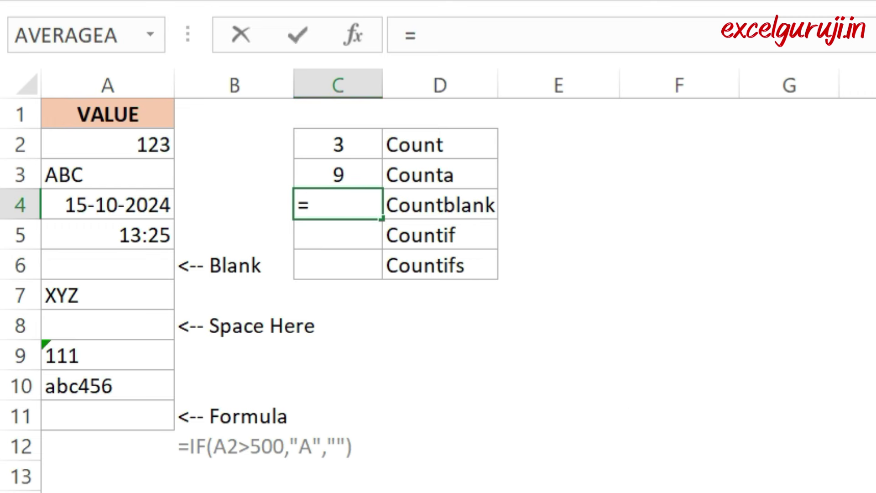
pyautogui.write('coun')
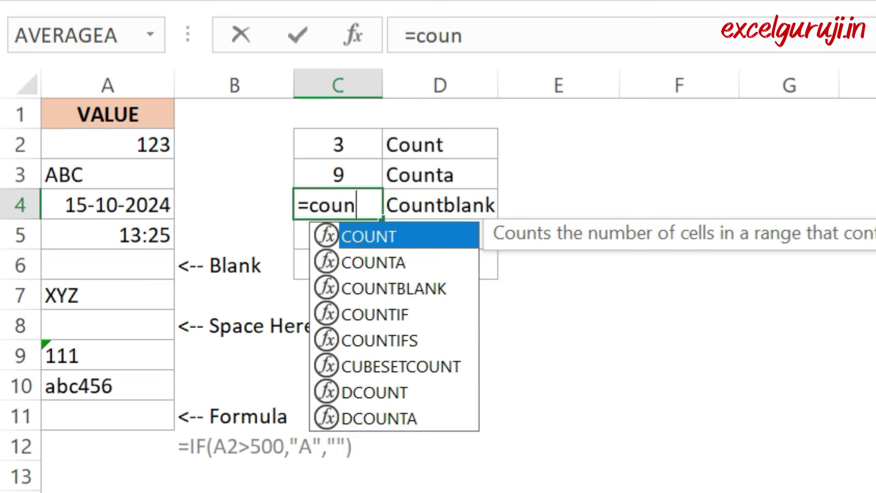
pyautogui.press('Down')
pyautogui.press('Down')
pyautogui.press('Tab')
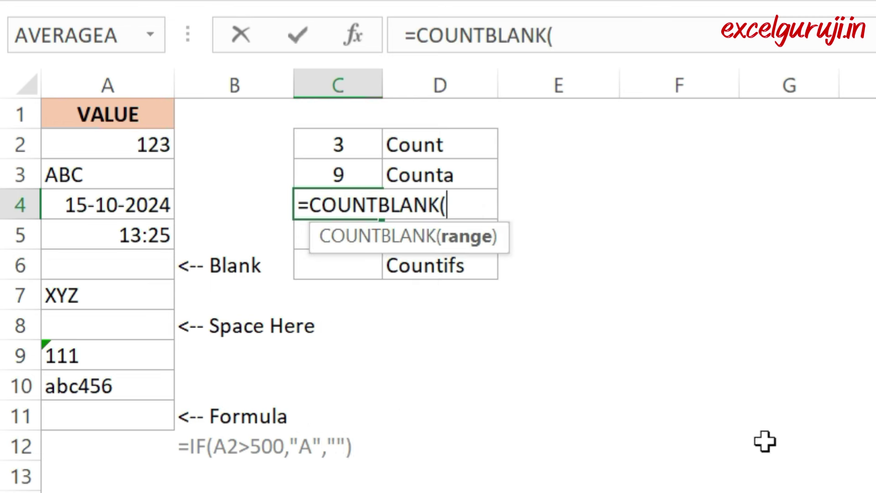
pyautogui.moveTo(101, 150); pyautogui.dragTo(78, 415)
pyautogui.write(')')
pyautogui.press('Return')
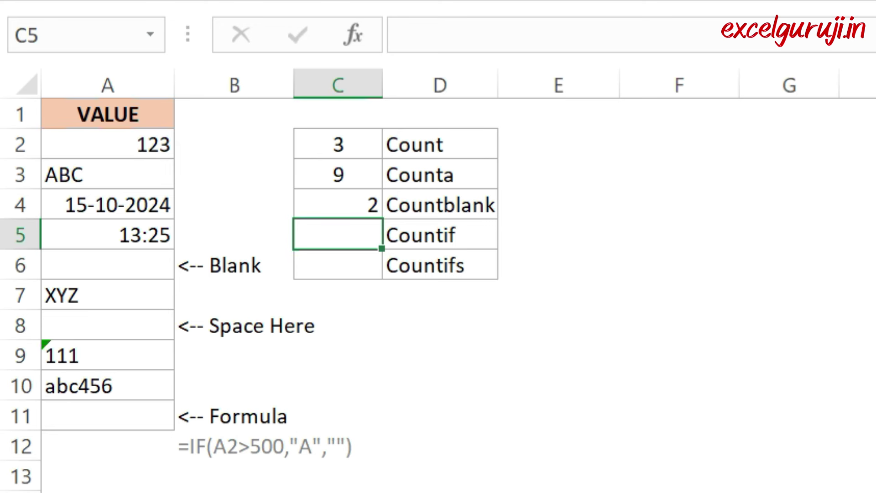
pyautogui.click(130, 261)
pyautogui.keyDown('ctrl'); pyautogui.click(143, 421); pyautogui.keyUp('ctrl')
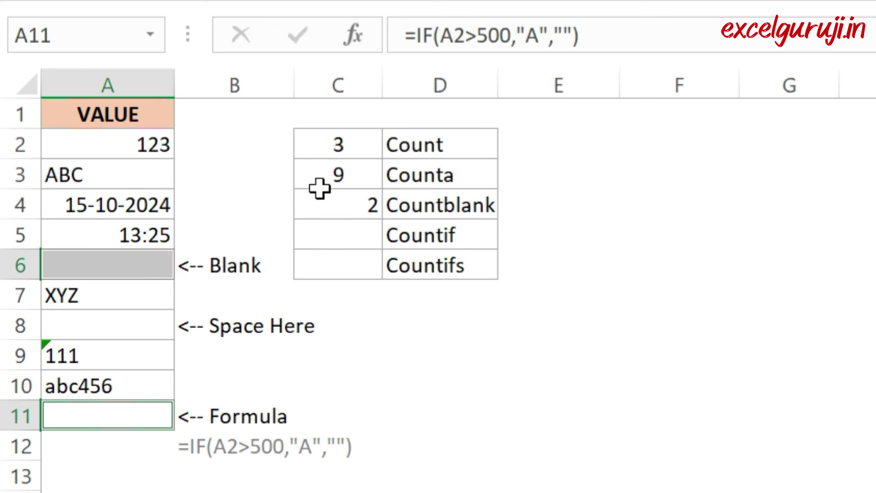
pyautogui.click(340, 211)
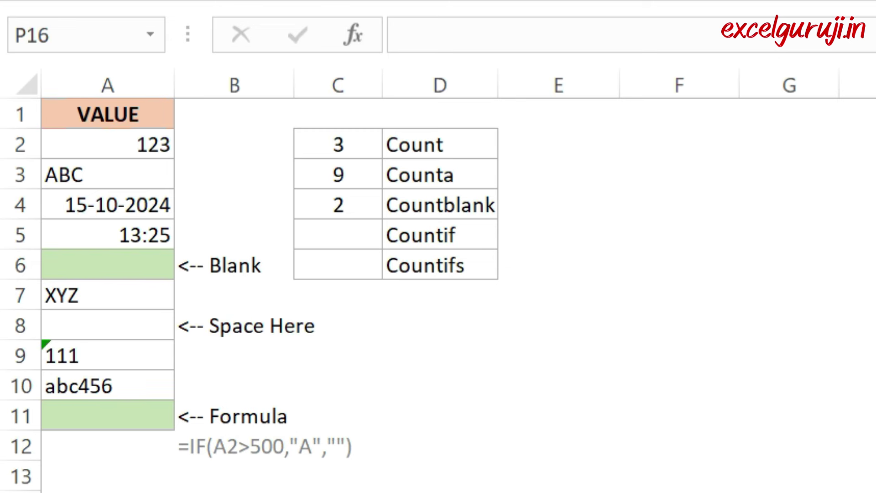
pyautogui.click(108, 418)
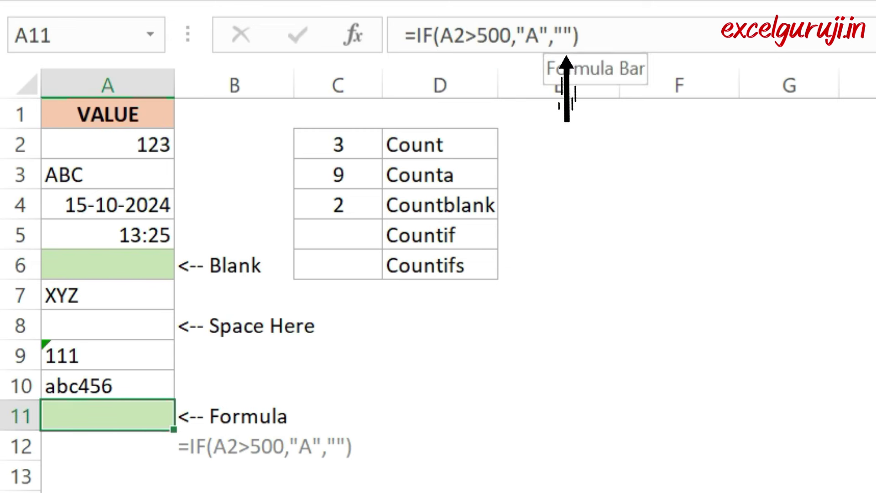
pyautogui.click(567, 36)
pyautogui.press('Return')
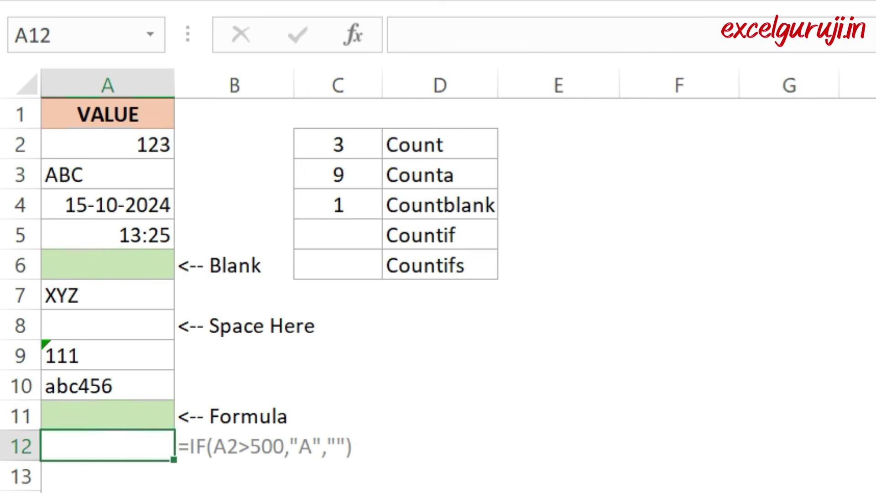
pyautogui.hotkey('ctrl', 'z')
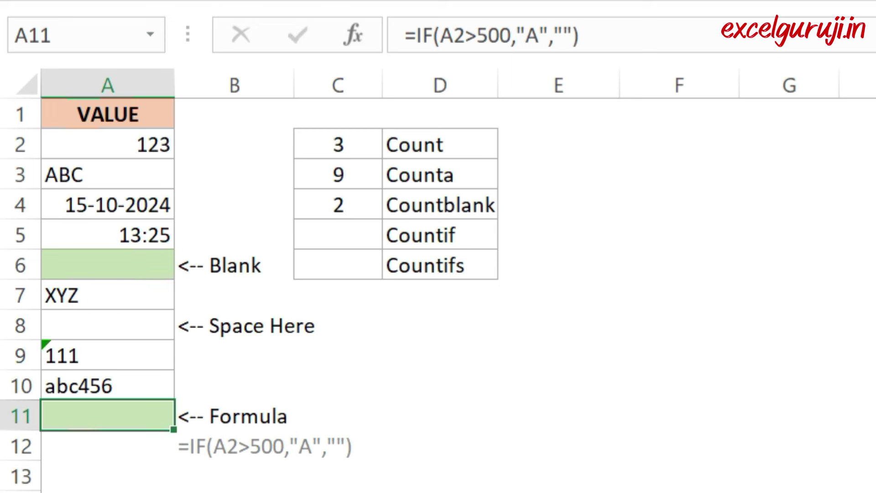
pyautogui.click(338, 204)
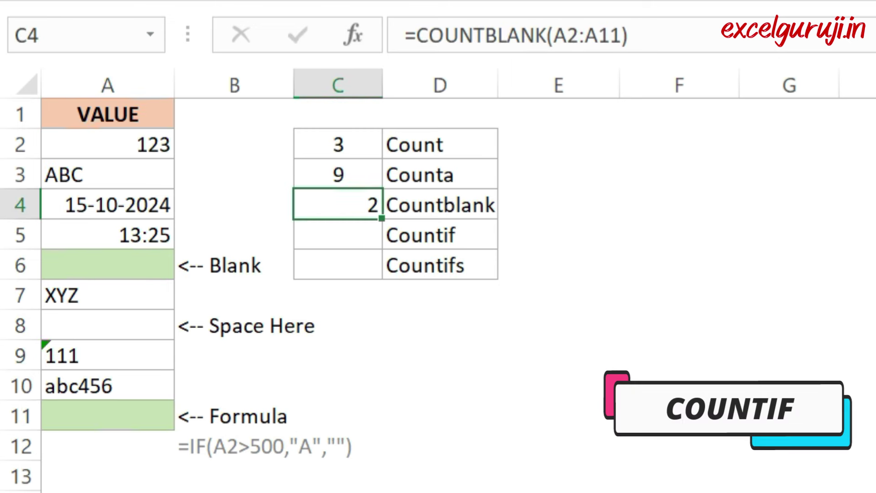
# Step: Enter =COUNTIF(A2:A11,"ABC*") in C5 to count values beginning with ABC
pyautogui.click(337, 234)
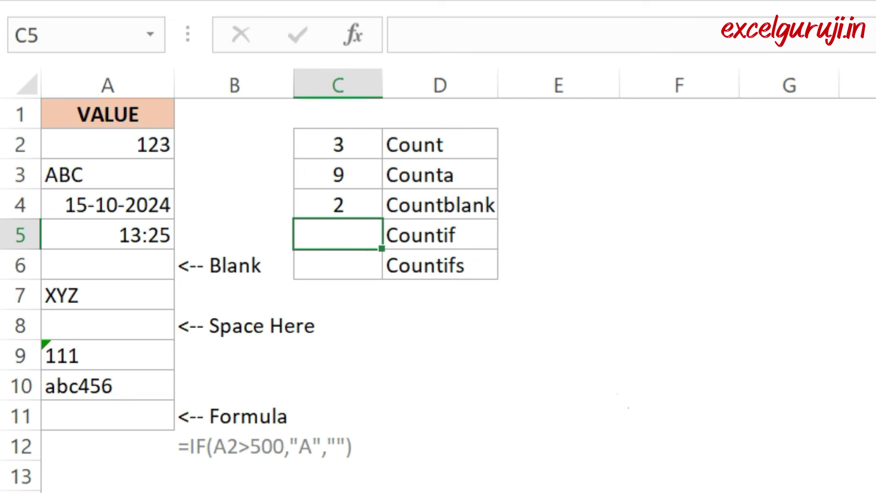
pyautogui.press('F2')
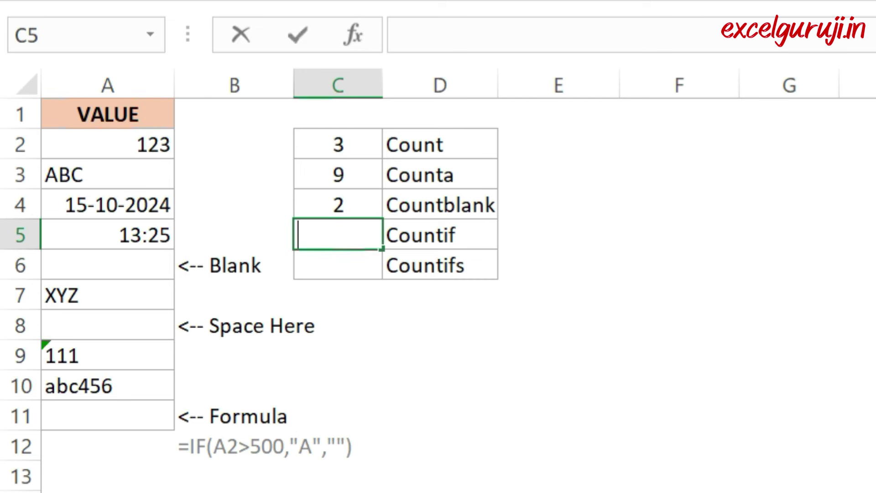
pyautogui.write('=cou')
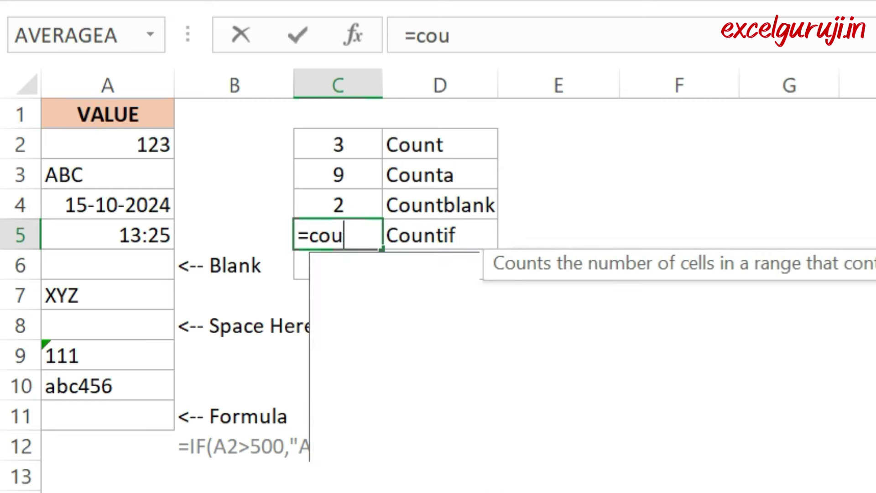
pyautogui.write('n')
pyautogui.press('Down')
pyautogui.press('Down')
pyautogui.press('Down')
pyautogui.press('Tab')
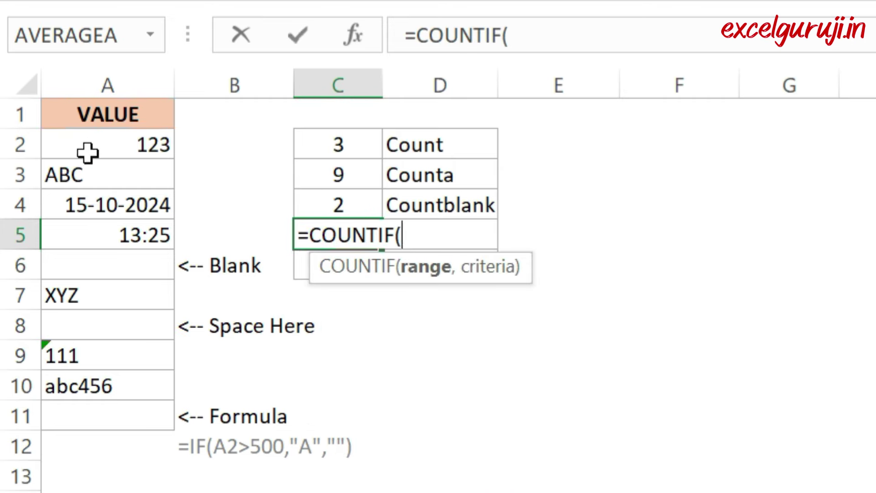
pyautogui.moveTo(88, 152); pyautogui.dragTo(93, 416)
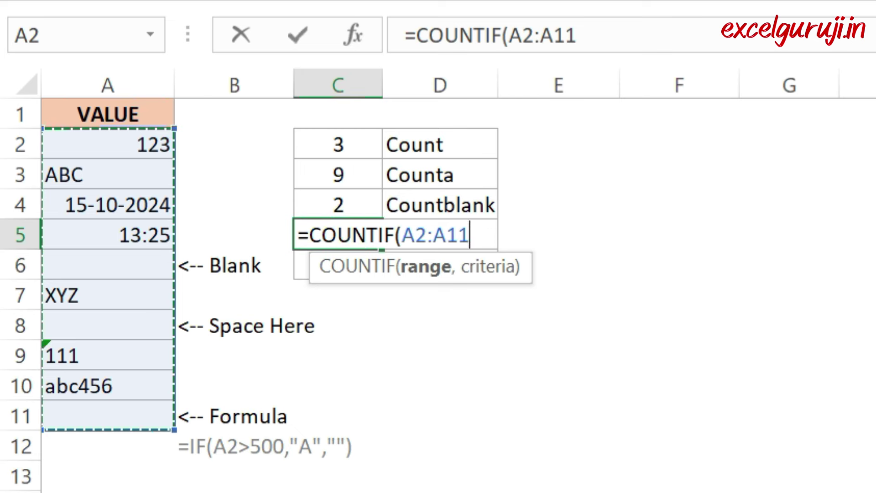
pyautogui.write(',')
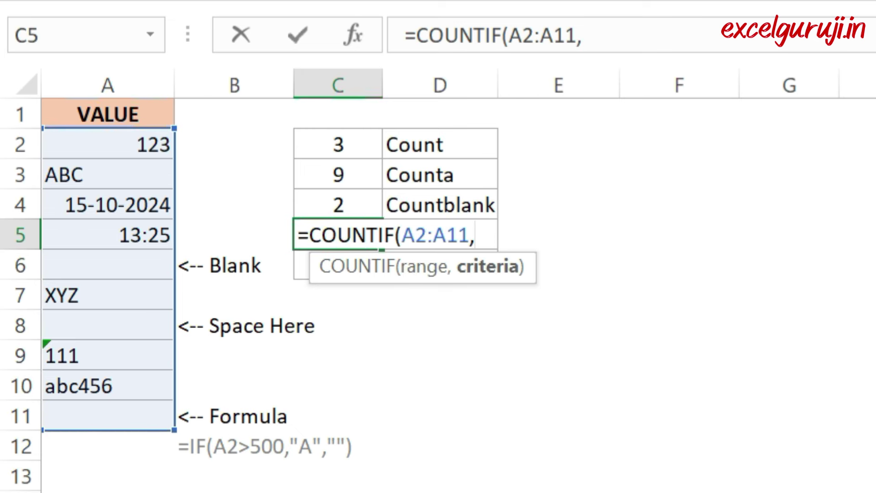
pyautogui.write('"AB')
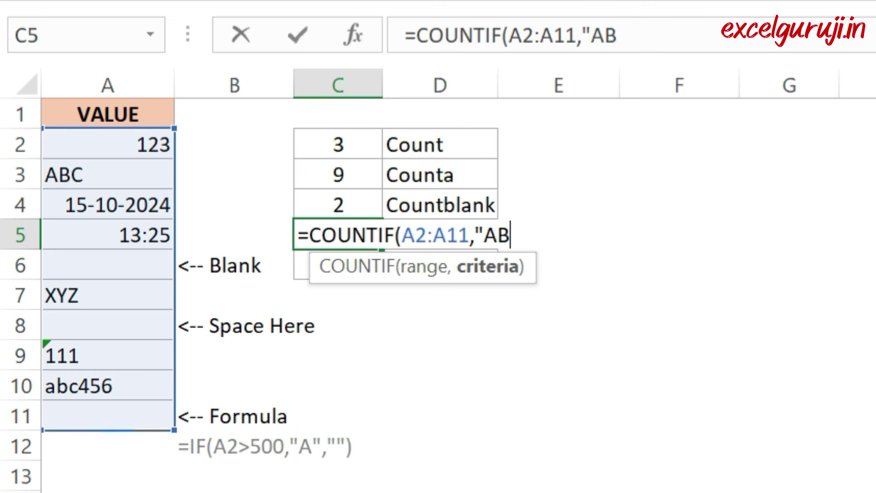
pyautogui.write('C')
pyautogui.write('*')
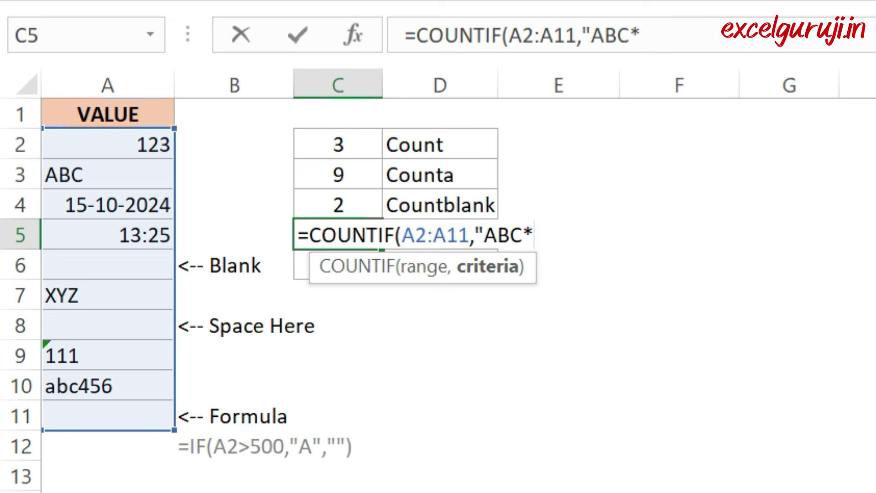
pyautogui.write('"')
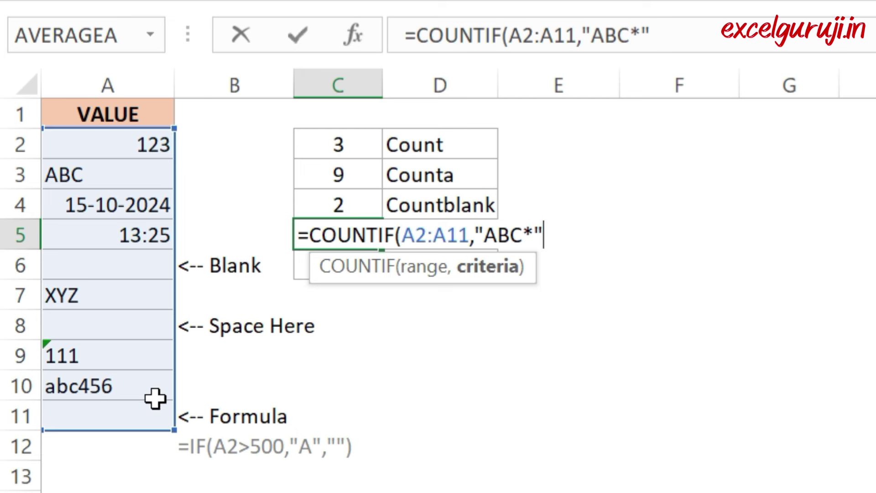
pyautogui.write(')')
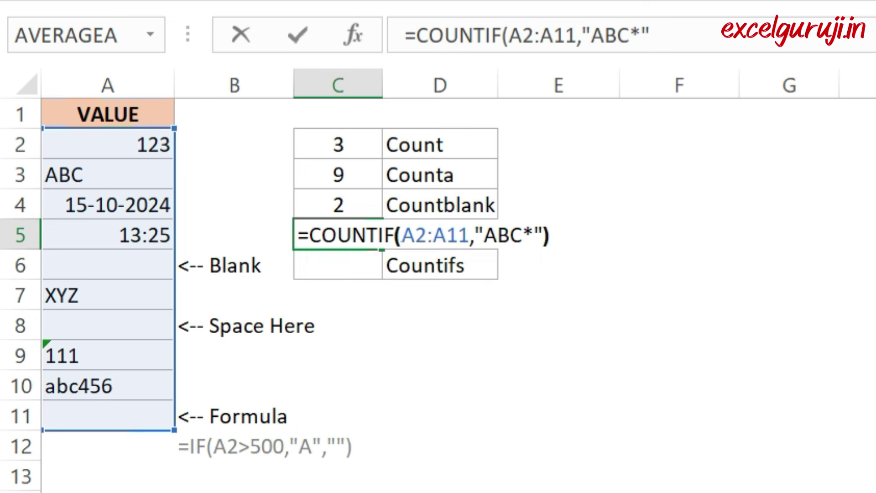
pyautogui.press('Return')
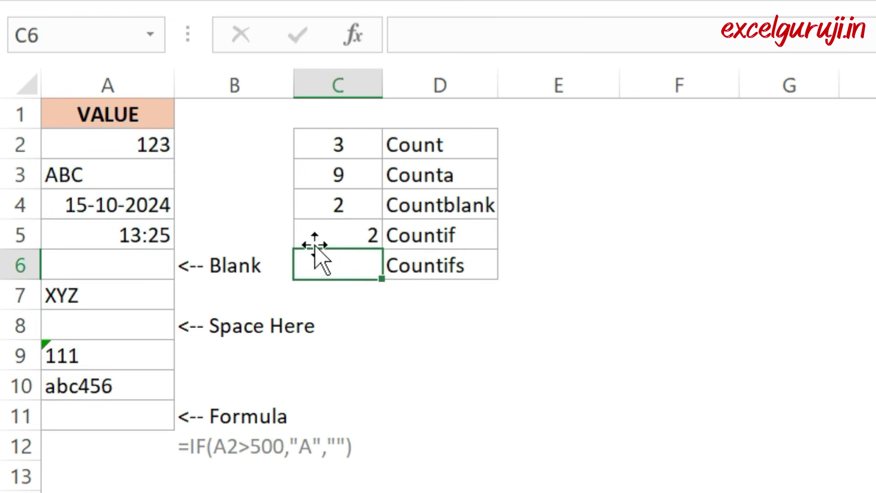
pyautogui.click(313, 234)
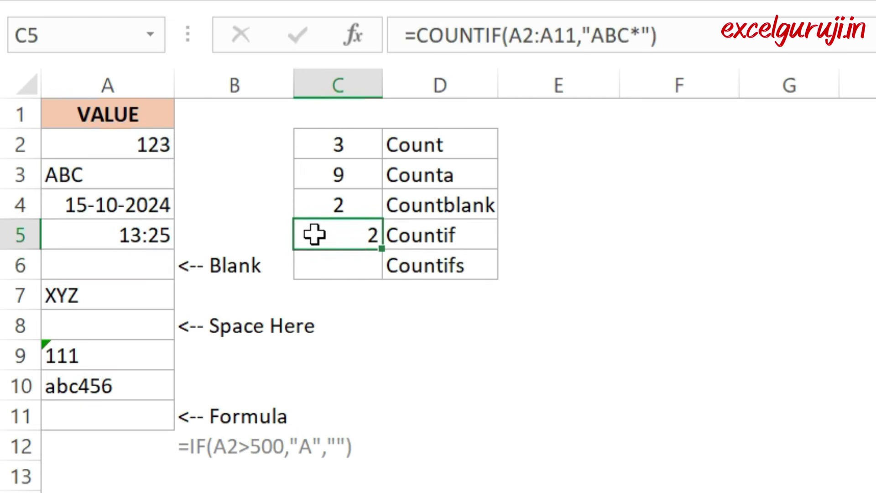
# Step: Shade the matching cells A3 (ABC) and A10 (abc456) green
pyautogui.click(555, 484)
pyautogui.click(119, 176)
pyautogui.keyDown('ctrl'); pyautogui.click(128, 386); pyautogui.keyUp('ctrl')
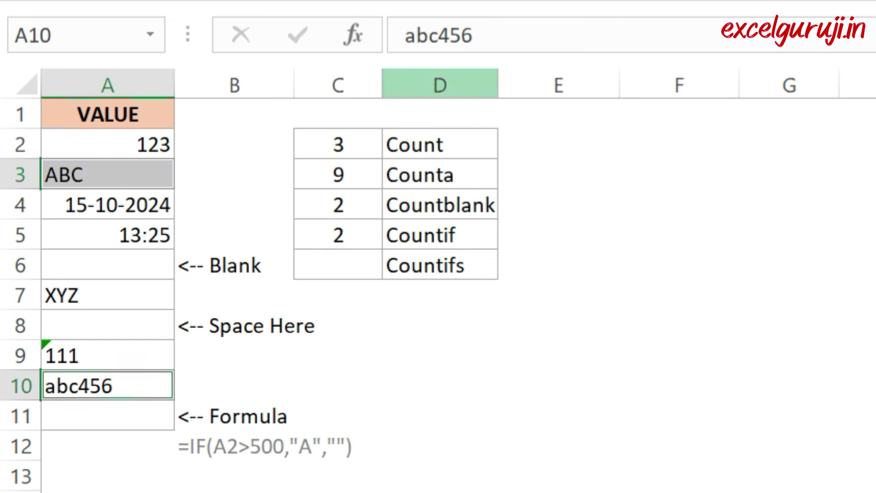
pyautogui.click(441, 3)
pyautogui.click(867, 488)
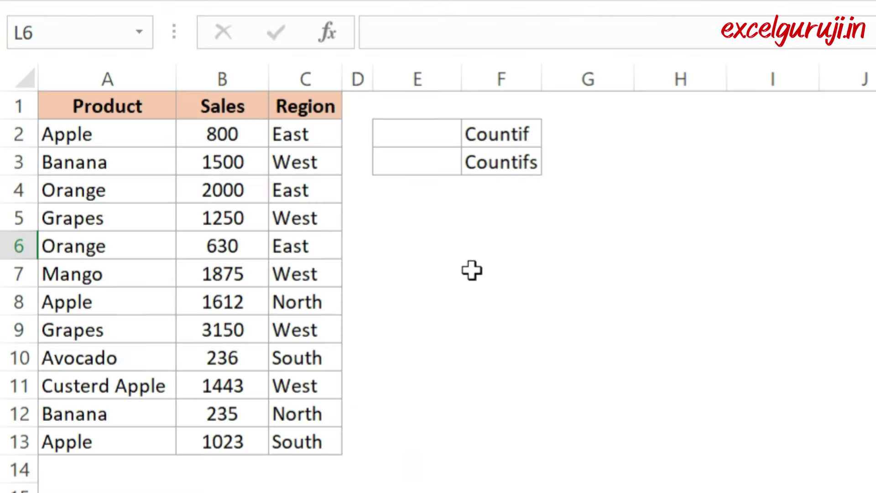
# Step: Enter =COUNTIF(B2:B13,">1500") in E2 to count sales above 1500, returning 4
pyautogui.click(410, 124)
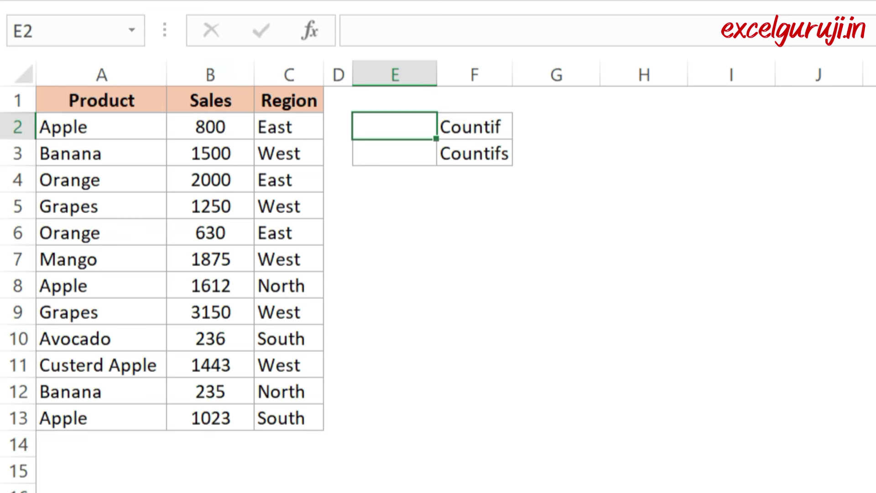
pyautogui.press('F2')
pyautogui.write('=coun')
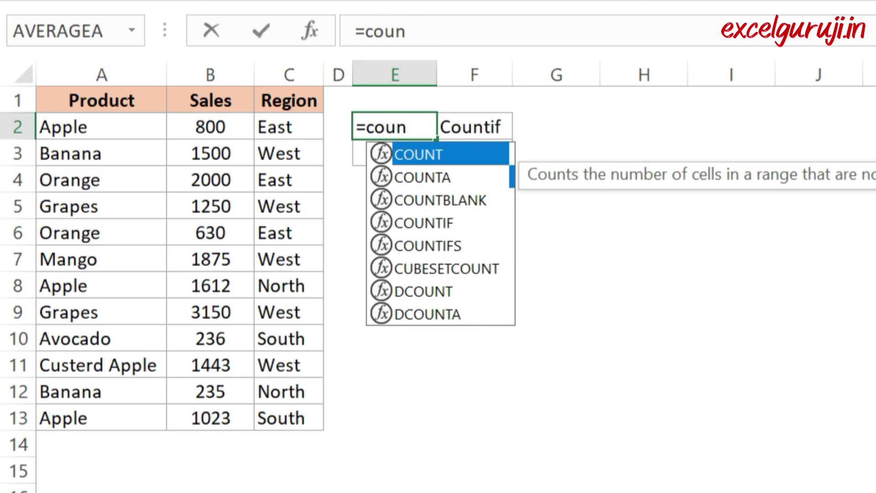
pyautogui.press('Down')
pyautogui.press('Down')
pyautogui.press('Down')
pyautogui.press('Tab')
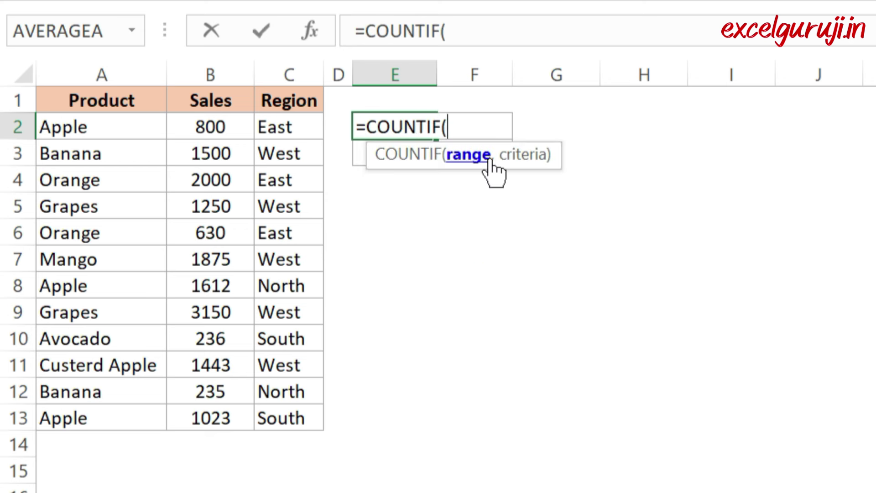
pyautogui.moveTo(212, 124); pyautogui.dragTo(221, 413)
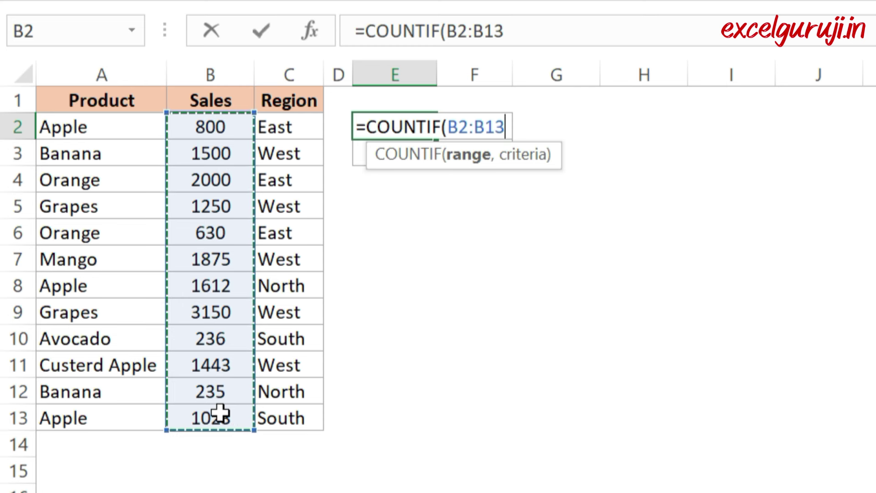
pyautogui.write(',"')
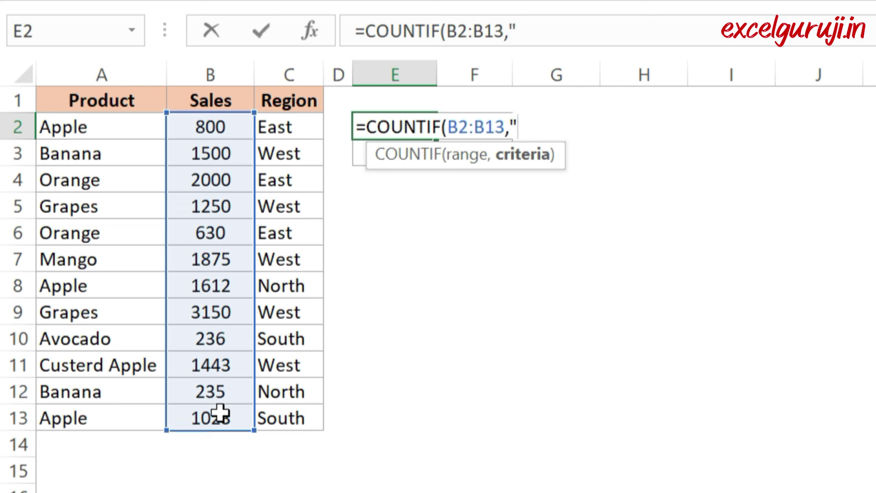
pyautogui.write('>15')
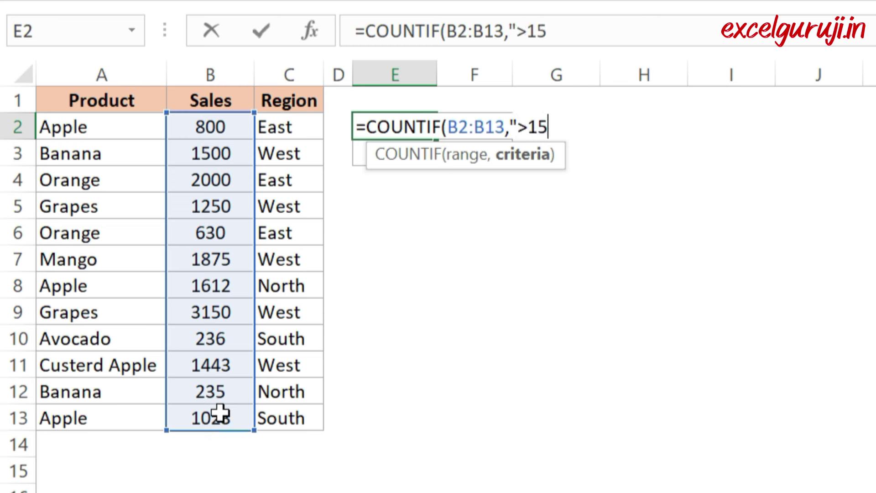
pyautogui.write('00"')
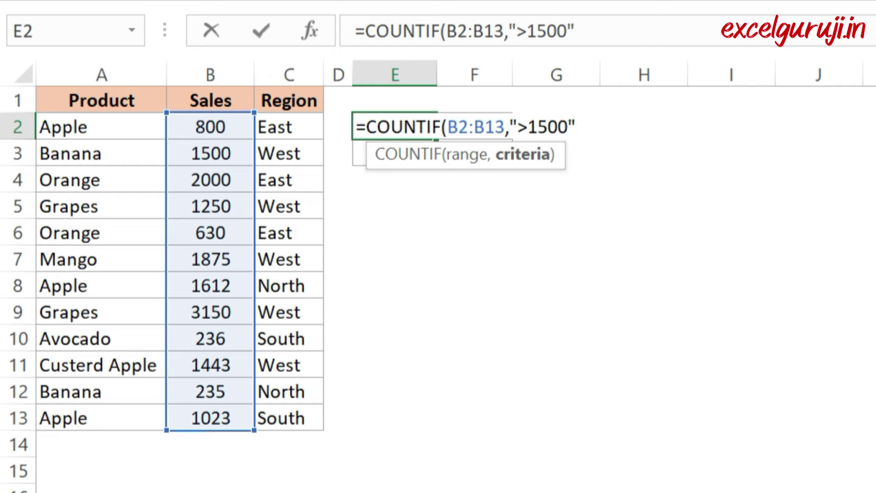
pyautogui.write(')')
pyautogui.press('Return')
pyautogui.click(416, 125)
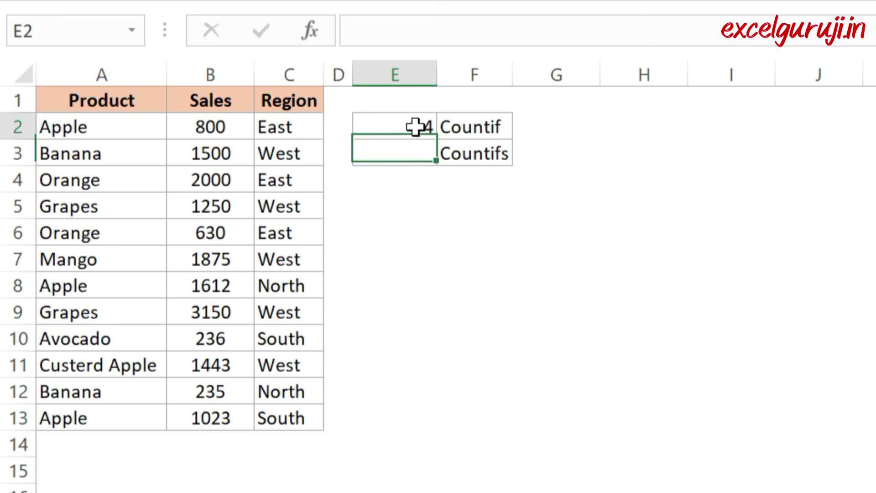
# Step: Select the four sales above 1500: 2000, 1875, 3150 and 1612 in column B
pyautogui.click(243, 179)
pyautogui.keyDown('ctrl'); pyautogui.click(242, 259); pyautogui.keyUp('ctrl')
pyautogui.keyDown('ctrl'); pyautogui.click(229, 312); pyautogui.keyUp('ctrl')
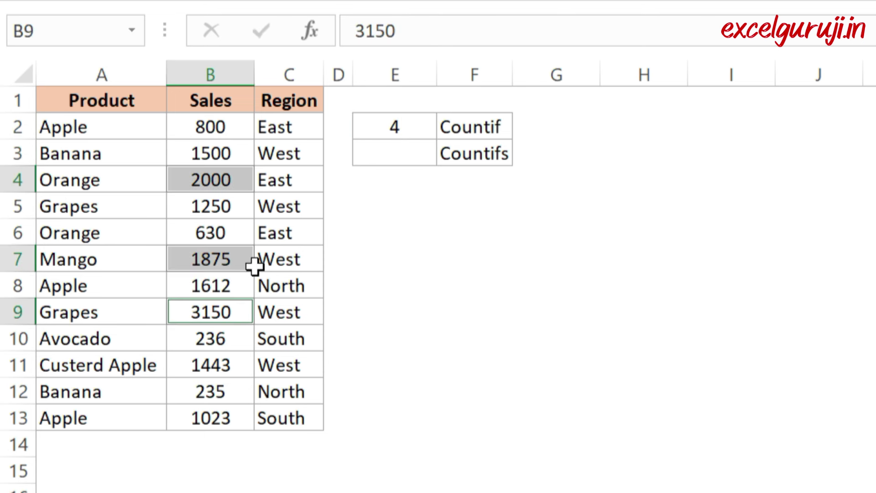
pyautogui.keyDown('ctrl'); pyautogui.click(234, 283); pyautogui.keyUp('ctrl')
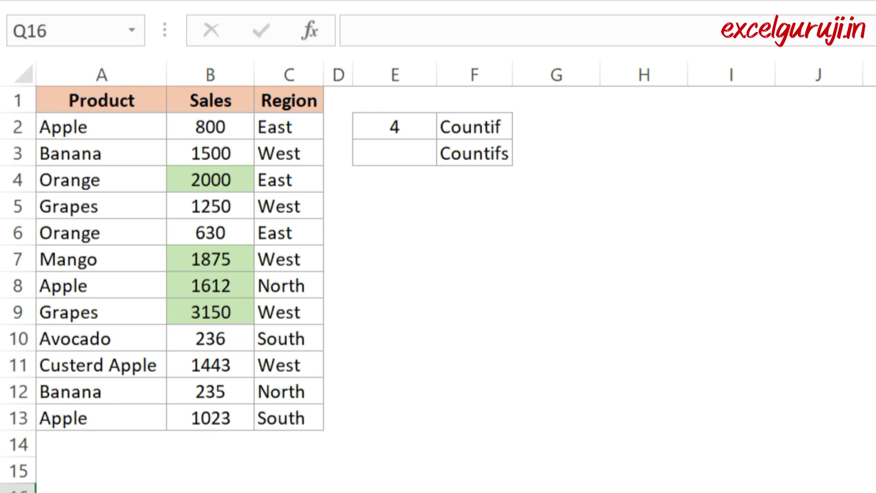
# Step: Start a COUNTIFS formula in E3 beside the Countifs label
pyautogui.click(395, 153)
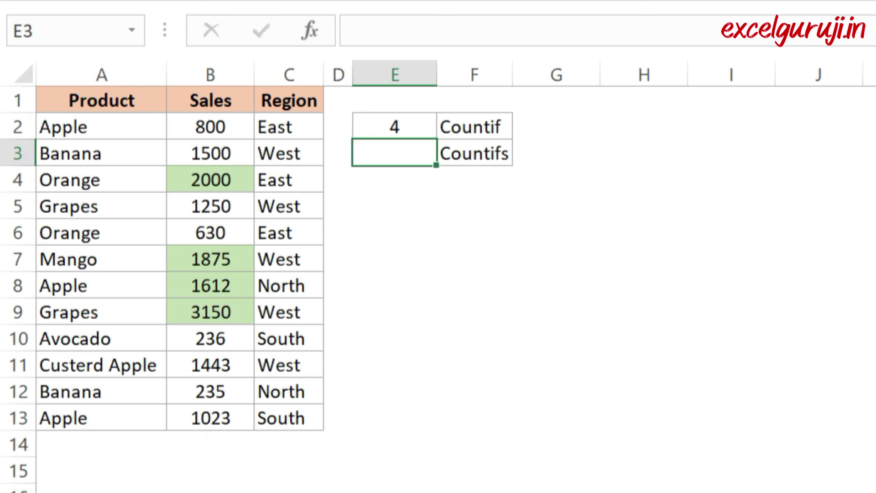
pyautogui.write('=coun')
pyautogui.press('Down')
pyautogui.press('Down')
pyautogui.press('Down')
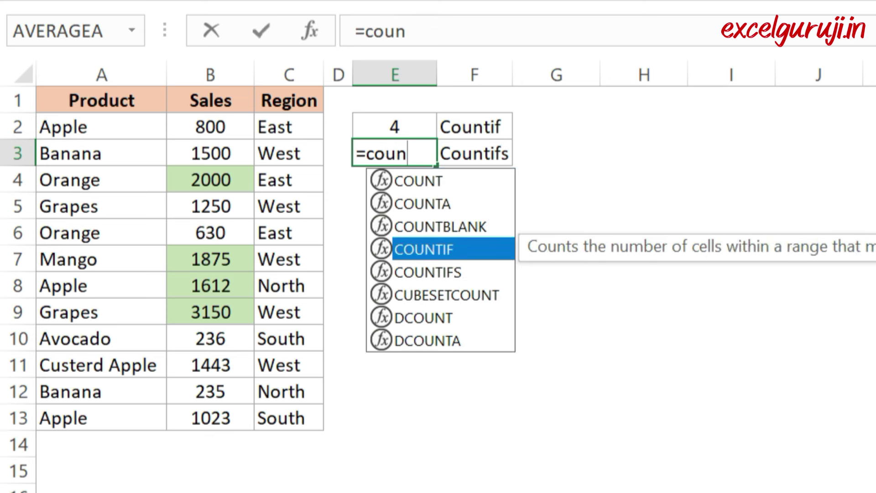
pyautogui.press('Down')
pyautogui.press('Tab')
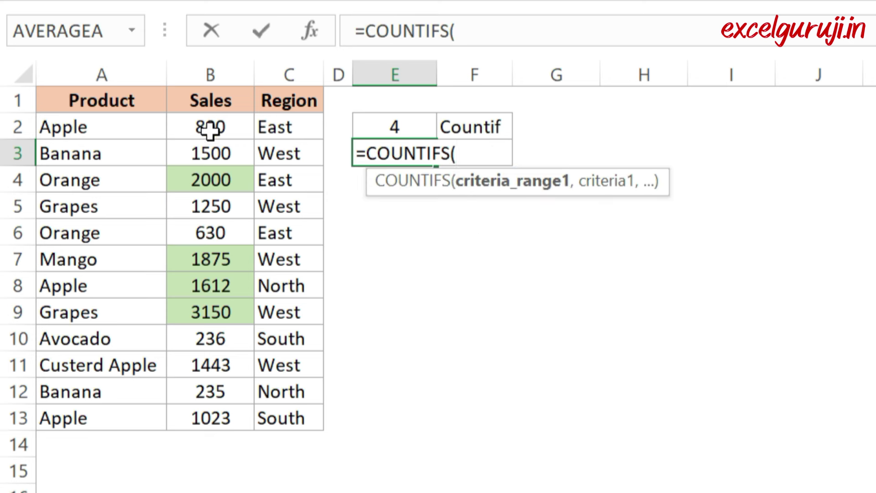
# Step: Give COUNTIFS criteria B2:B13 ">1500" and C2:C13 "West", so E3 returns 2
pyautogui.moveTo(210, 128); pyautogui.dragTo(200, 420)
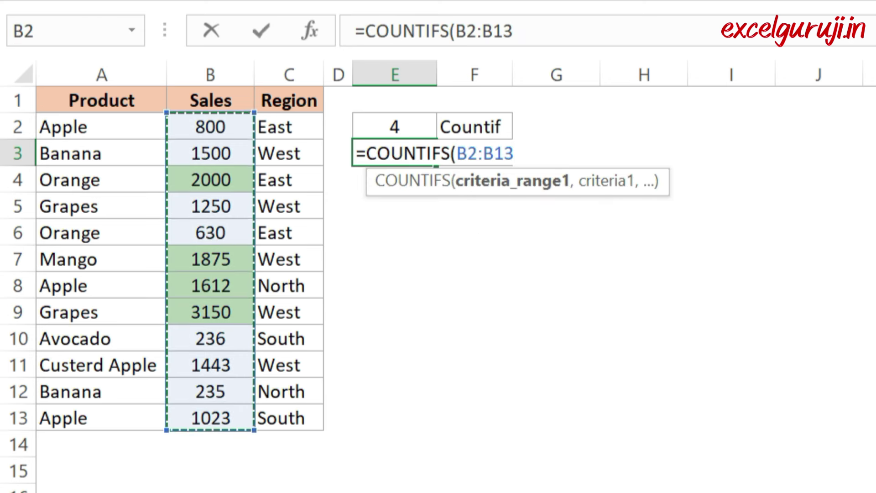
pyautogui.write(',">')
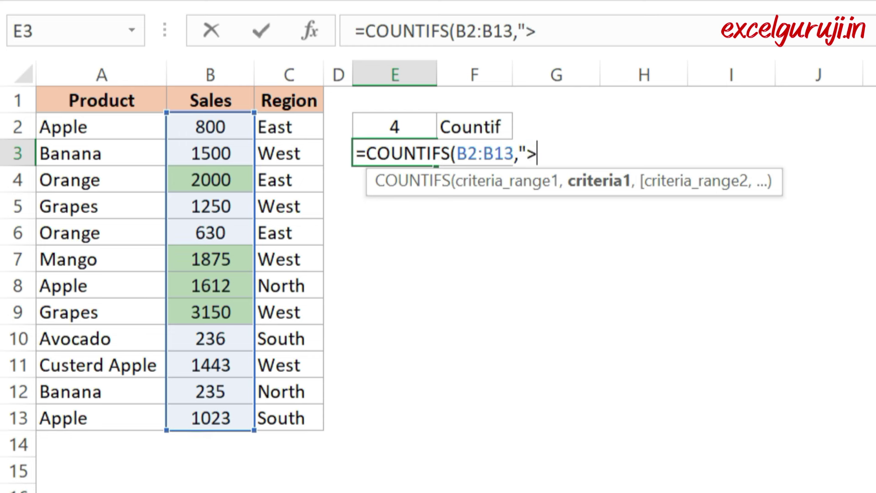
pyautogui.write('1500"')
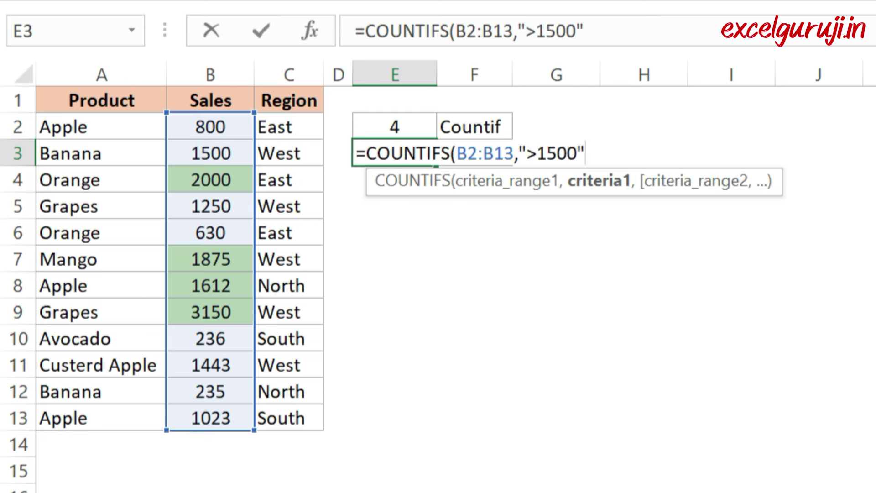
pyautogui.write(',')
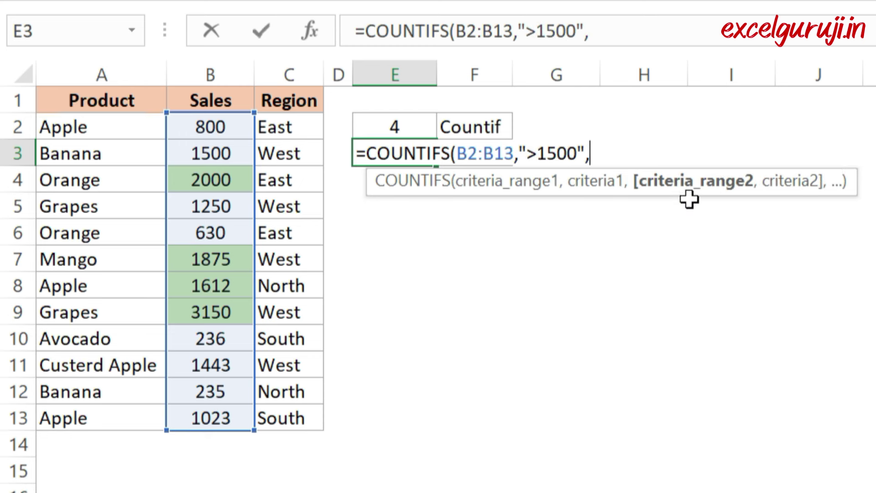
pyautogui.moveTo(294, 130); pyautogui.dragTo(284, 417)
pyautogui.write(',"')
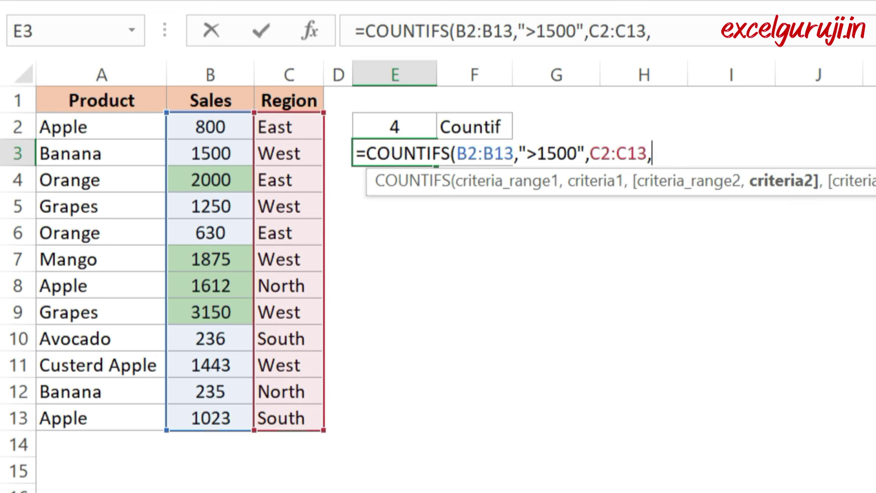
pyautogui.write('Wes')
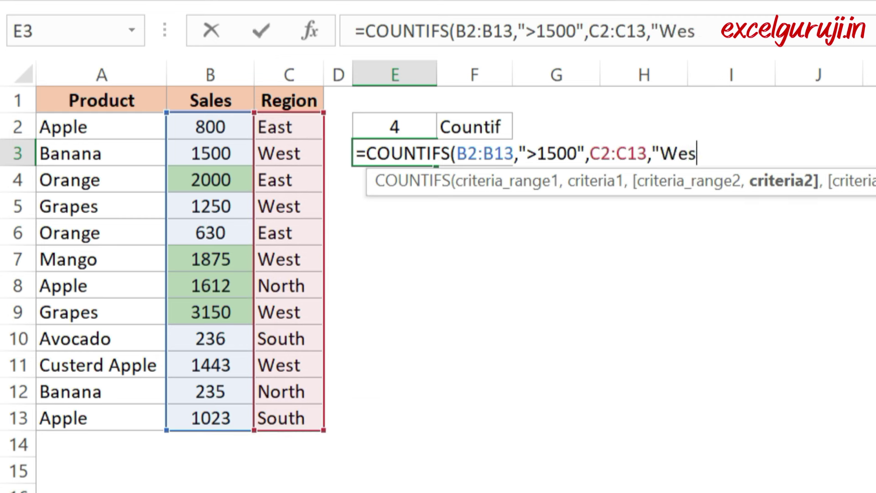
pyautogui.write('t"')
pyautogui.write(')')
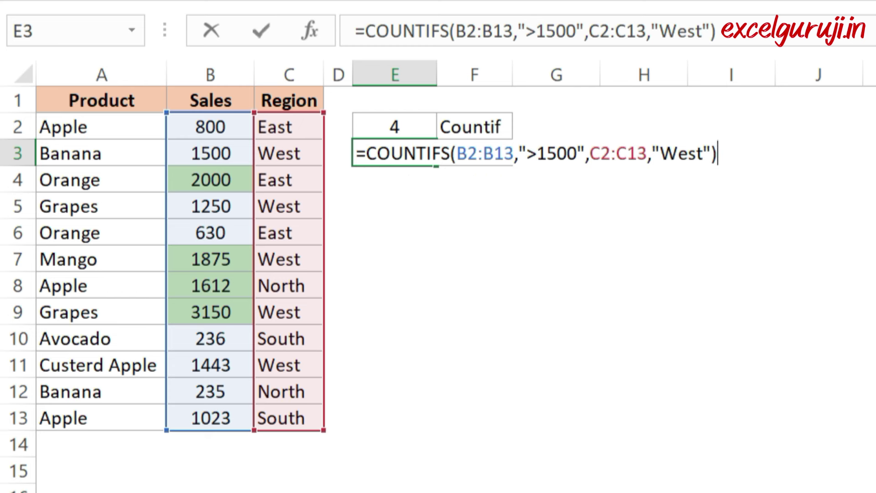
pyautogui.press('Return')
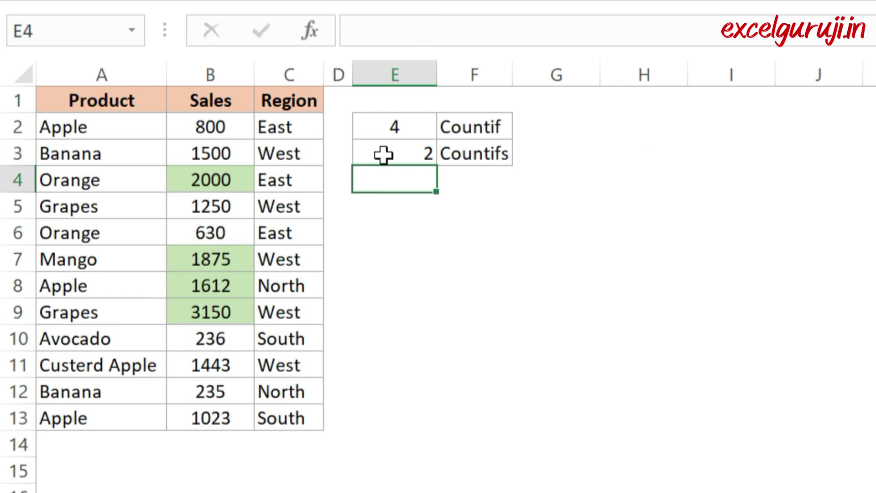
pyautogui.click(383, 155)
# Step: Select the West cells C7 and C9, then review the Count-to-Countifs results on Sheet1
pyautogui.click(303, 263)
pyautogui.keyDown('ctrl'); pyautogui.click(295, 313); pyautogui.keyUp('ctrl')
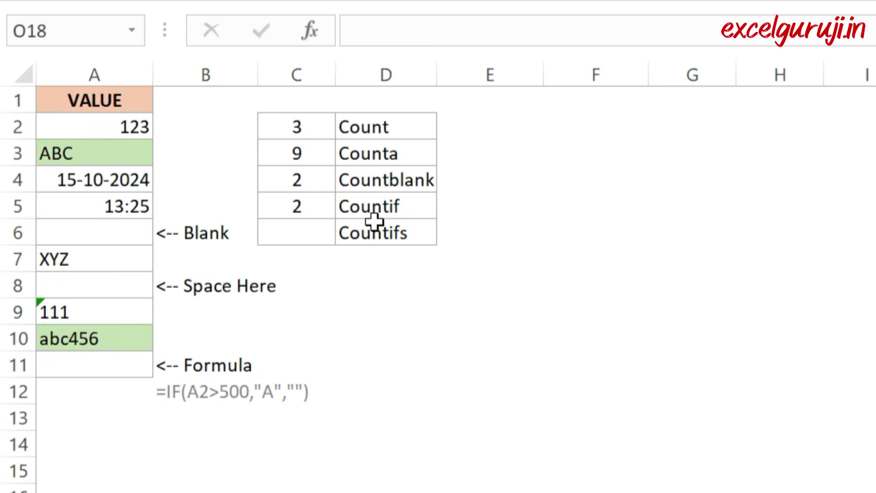
pyautogui.moveTo(371, 131); pyautogui.dragTo(372, 230)
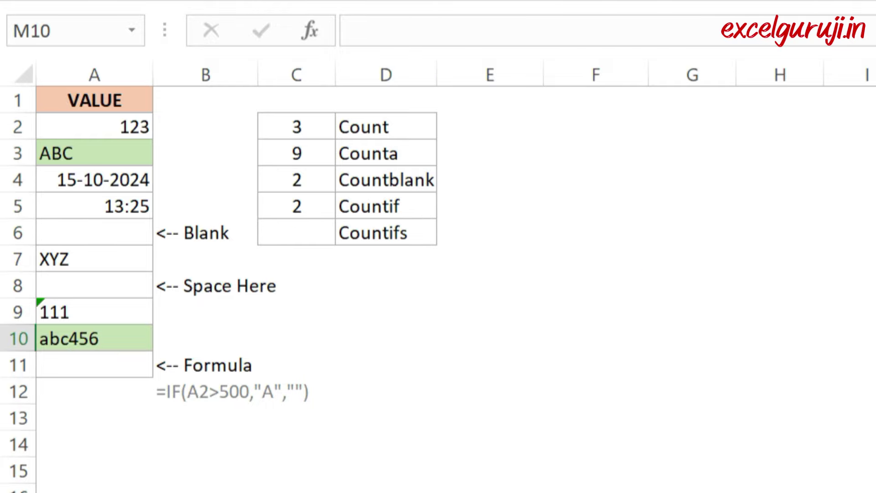
pyautogui.click(281, 486)
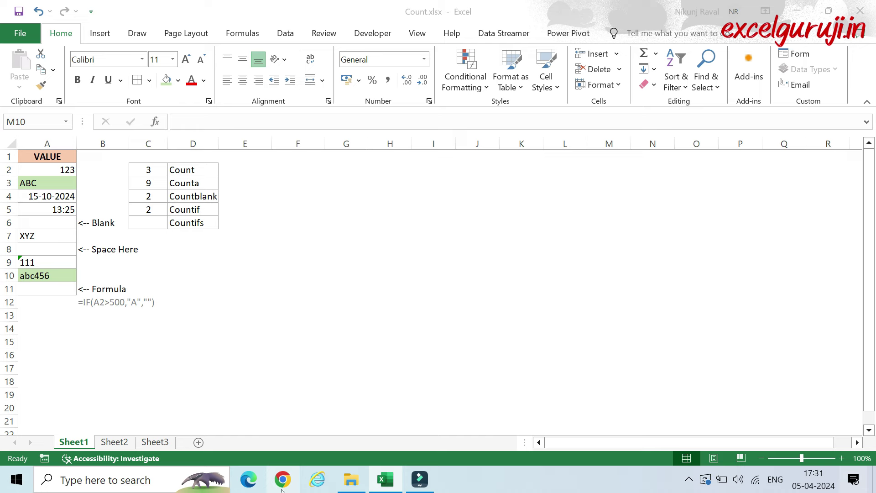
# Step: Go to the excelguruji.in site and open its Excel Functions page
pyautogui.write('excelgu')
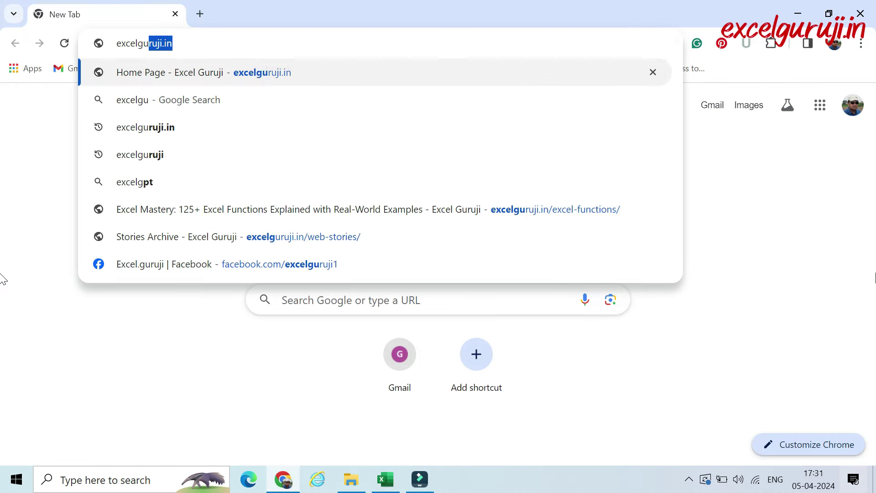
pyautogui.press('Return')
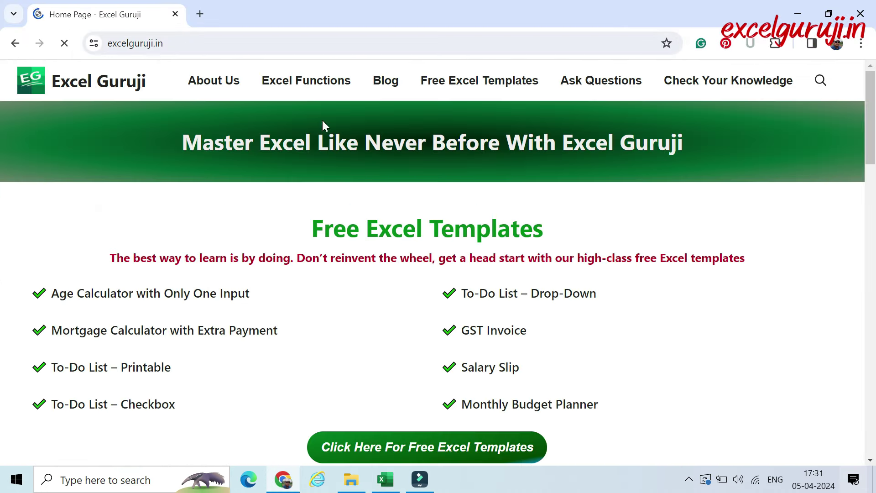
pyautogui.click(313, 82)
# Step: Read the COUNT-family descriptions in the statistical functions section, then return to the Excel Guruji home page
pyautogui.click(73, 407)
pyautogui.scroll(-5, 77, 302)
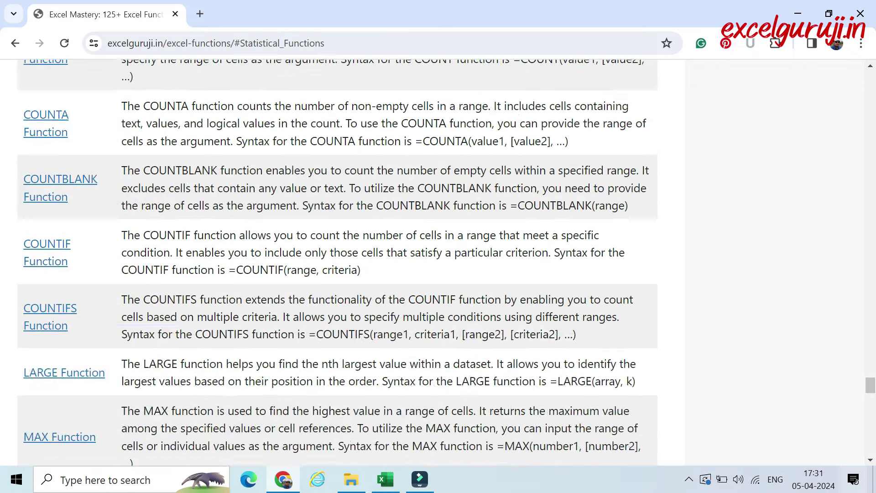
pyautogui.scroll(2, 68, 205)
pyautogui.scroll(-1, 59, 123)
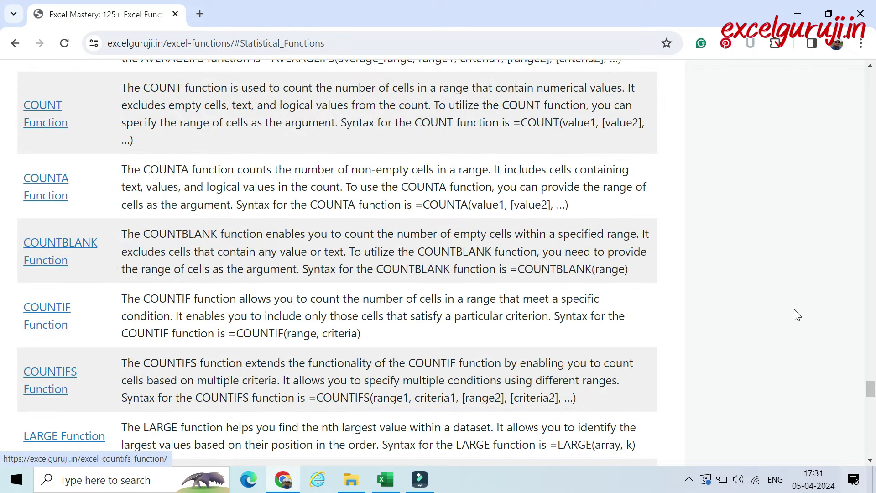
pyautogui.scroll(1, 873, 348)
pyautogui.press('Home')
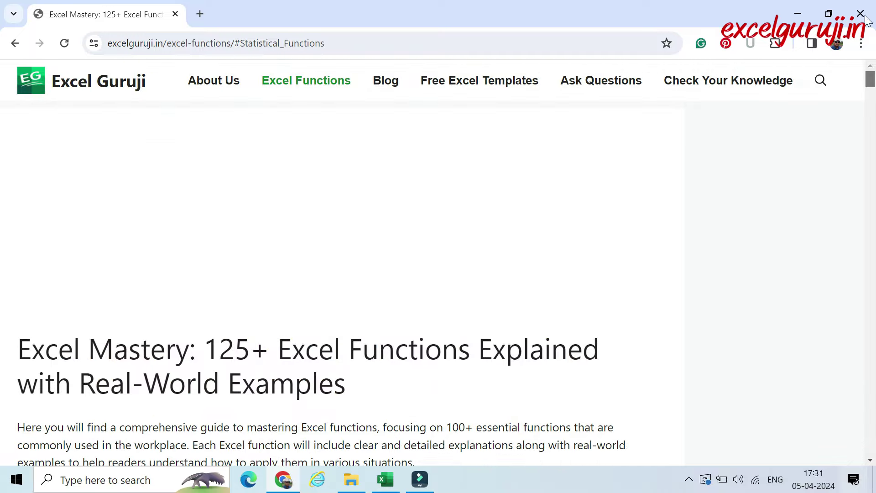
pyautogui.click(68, 83)
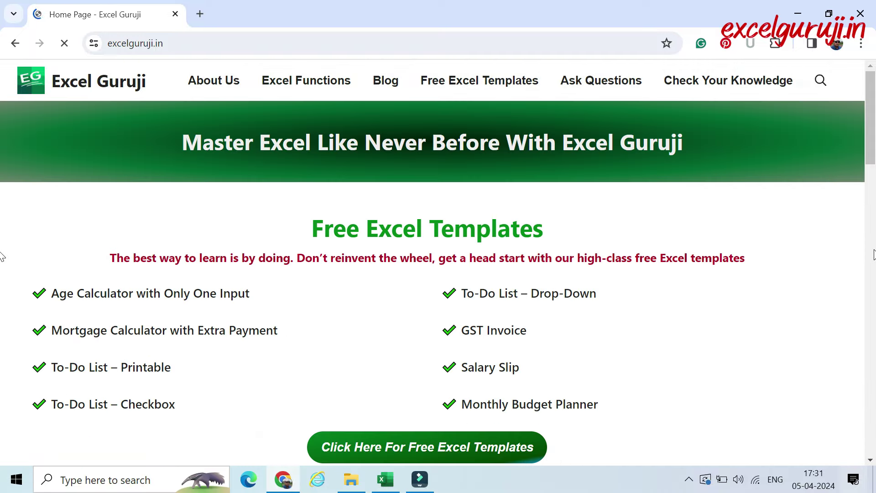